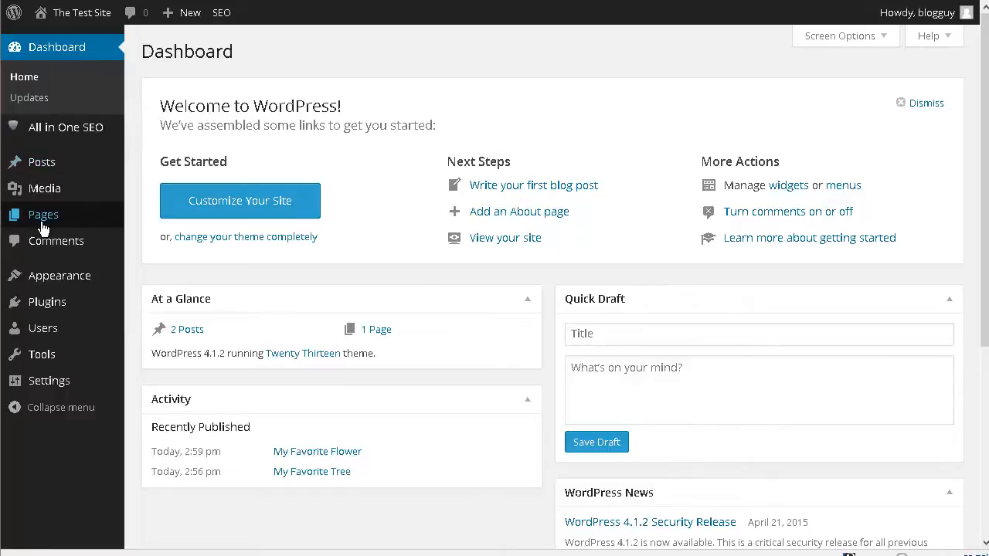
Edit the existing My Home Page page so its title reads "All About Plants and Trees" and update it
mouse_move(43, 226)
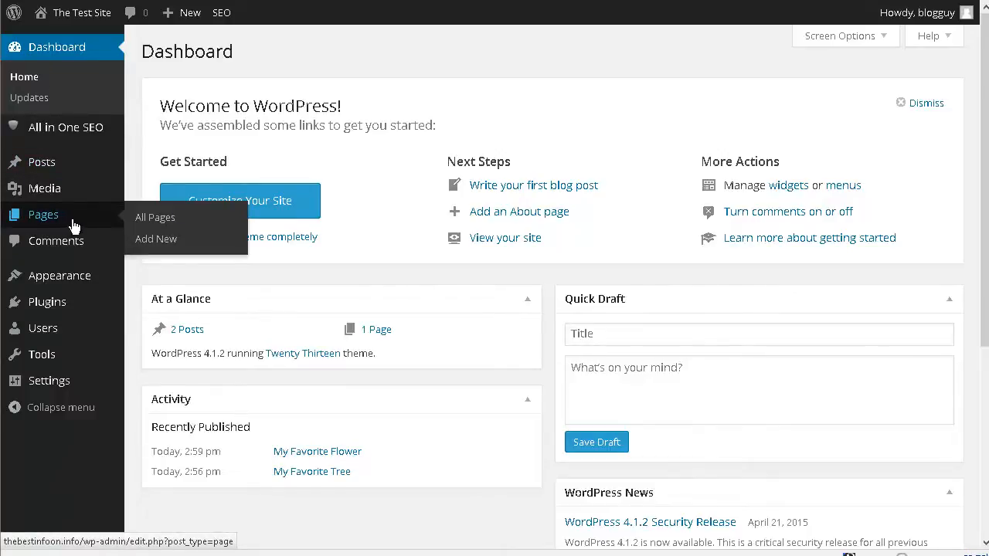
click(166, 221)
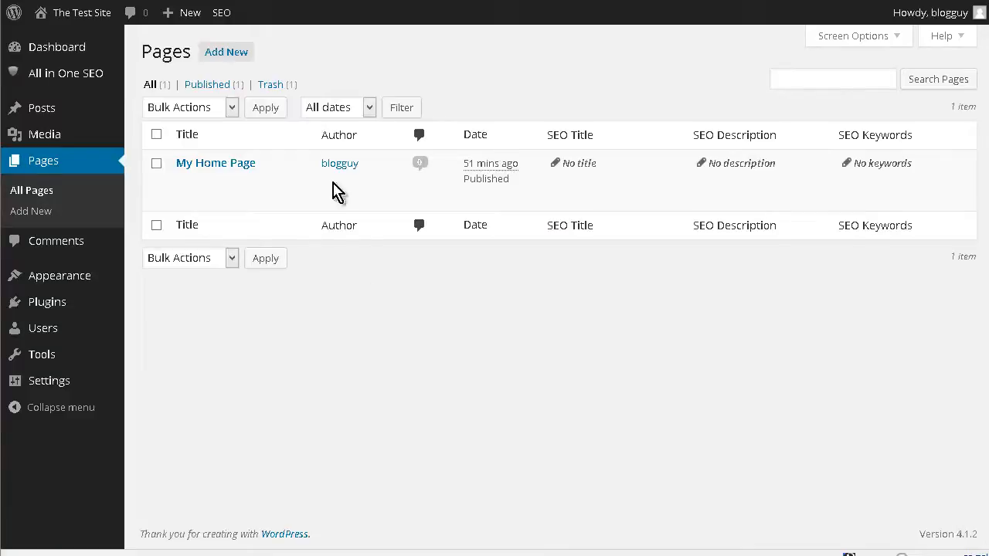
mouse_move(236, 190)
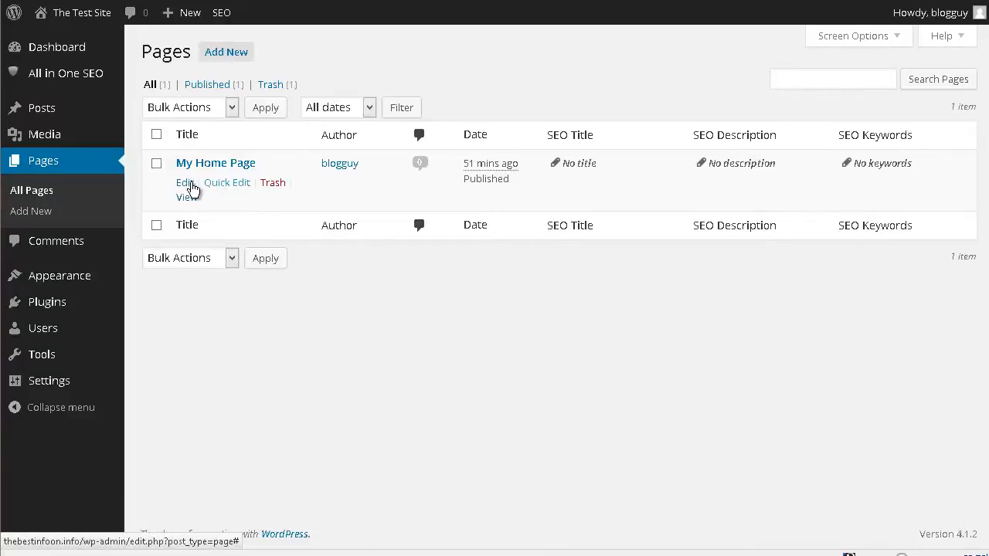
click(192, 189)
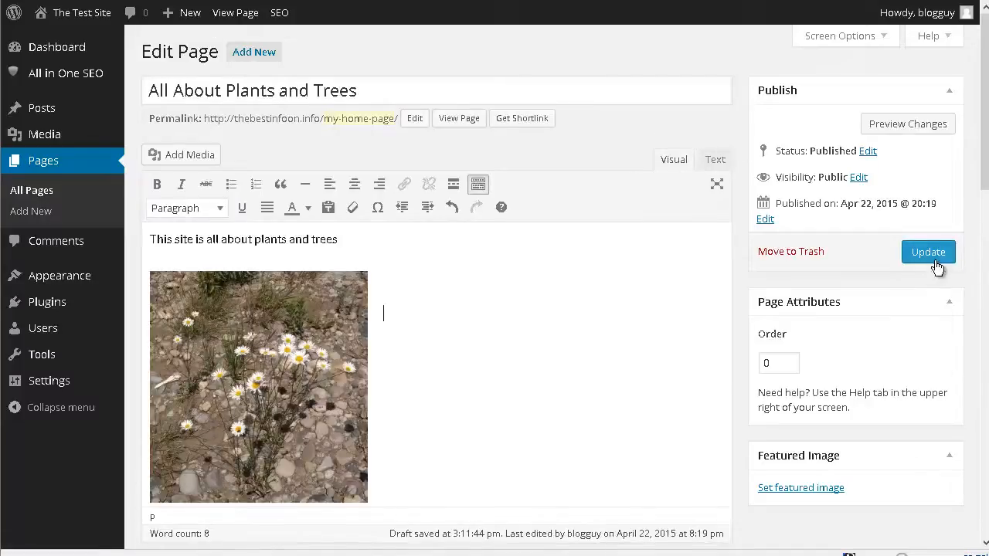
click(935, 260)
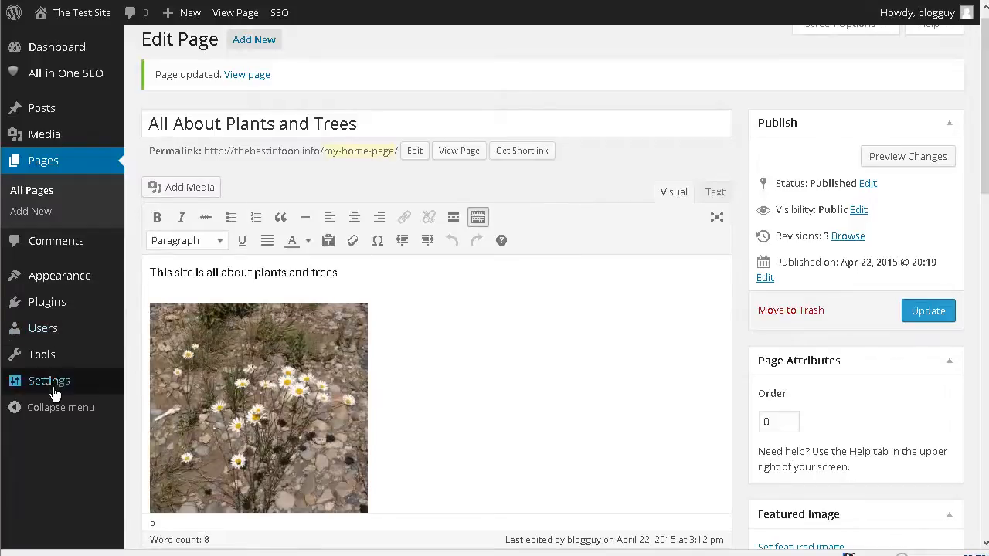
Set the site's front page to the static page "All About Plants and Trees" in the reading settings and save the changes
mouse_move(55, 391)
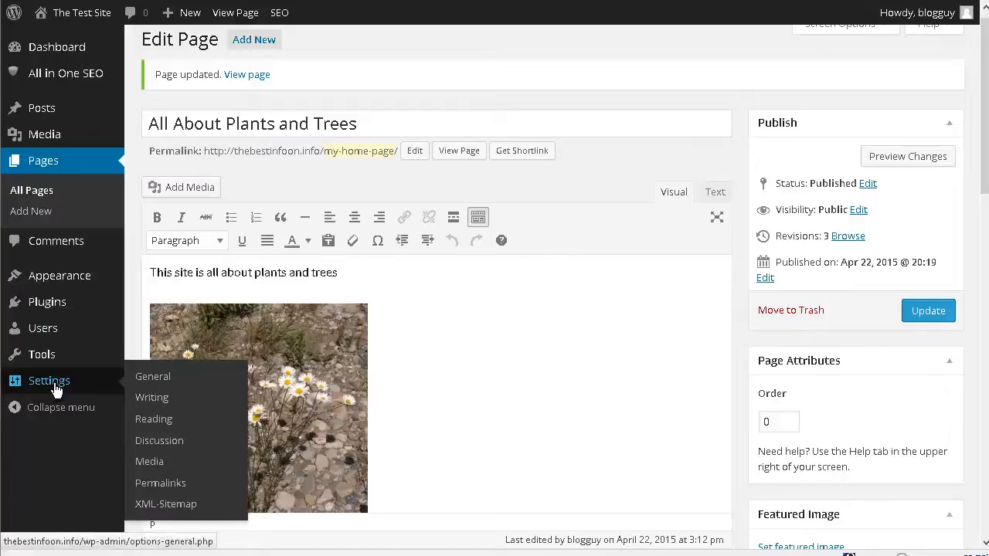
click(154, 420)
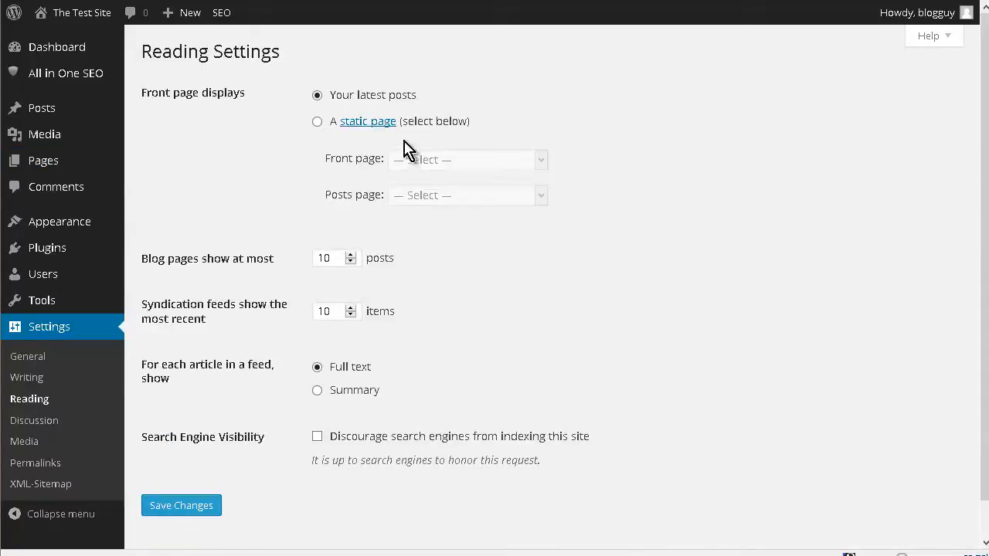
click(316, 122)
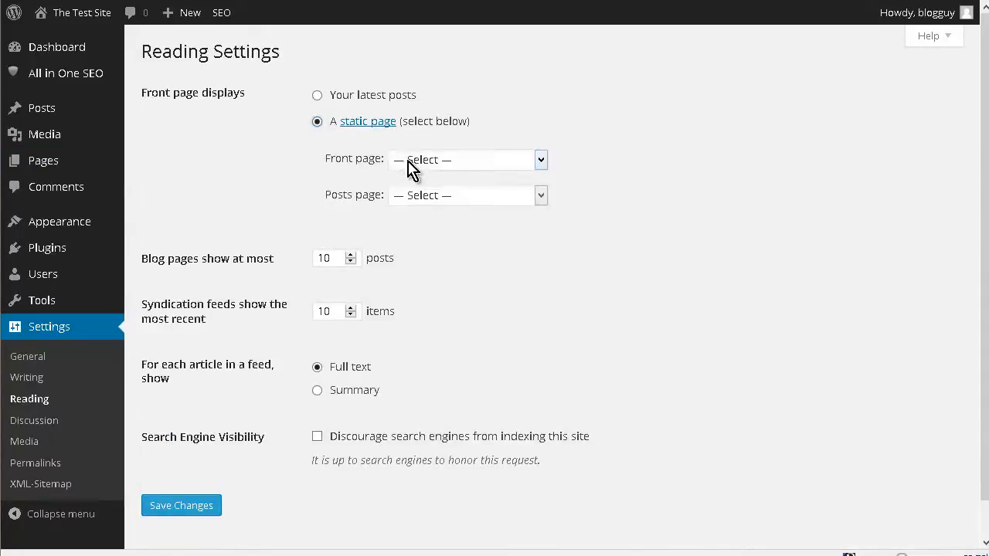
click(453, 162)
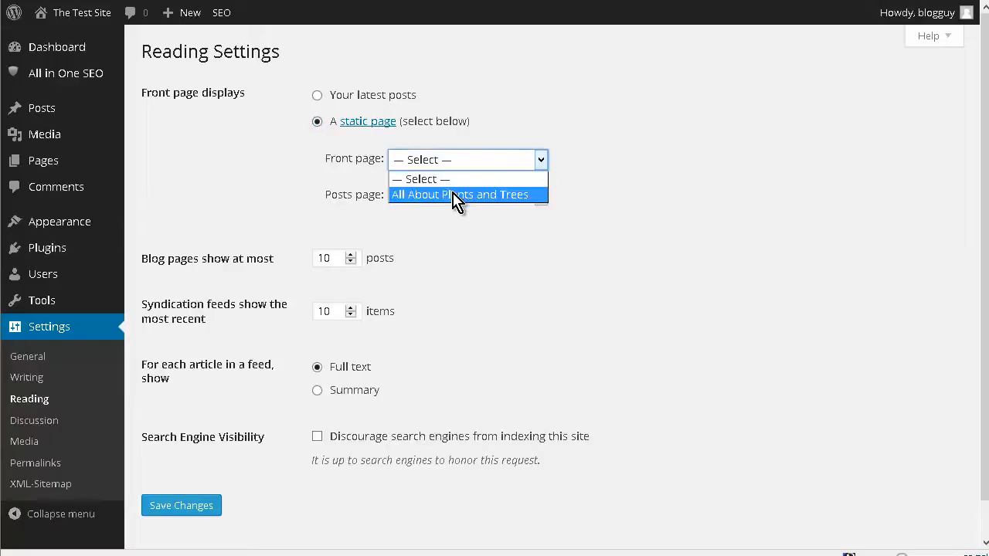
click(456, 196)
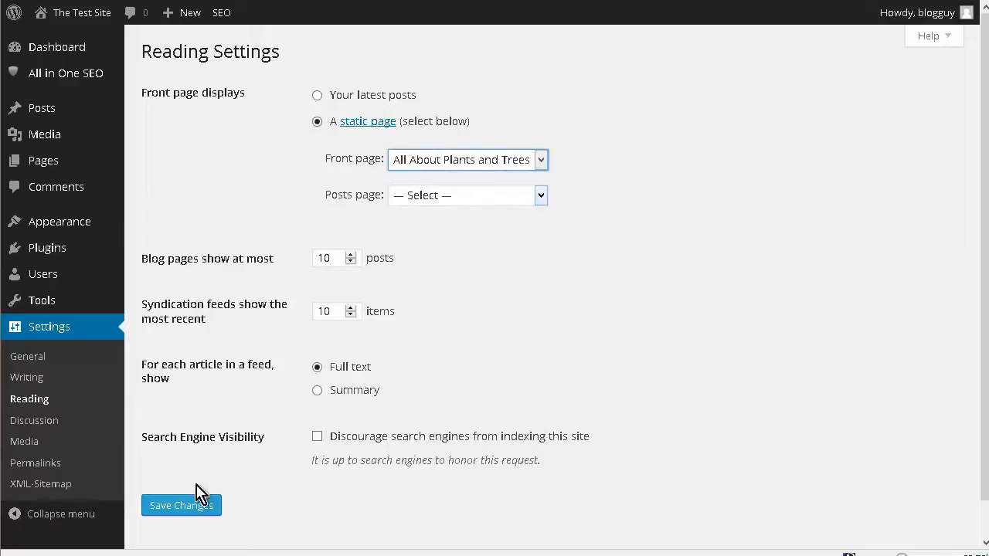
click(199, 510)
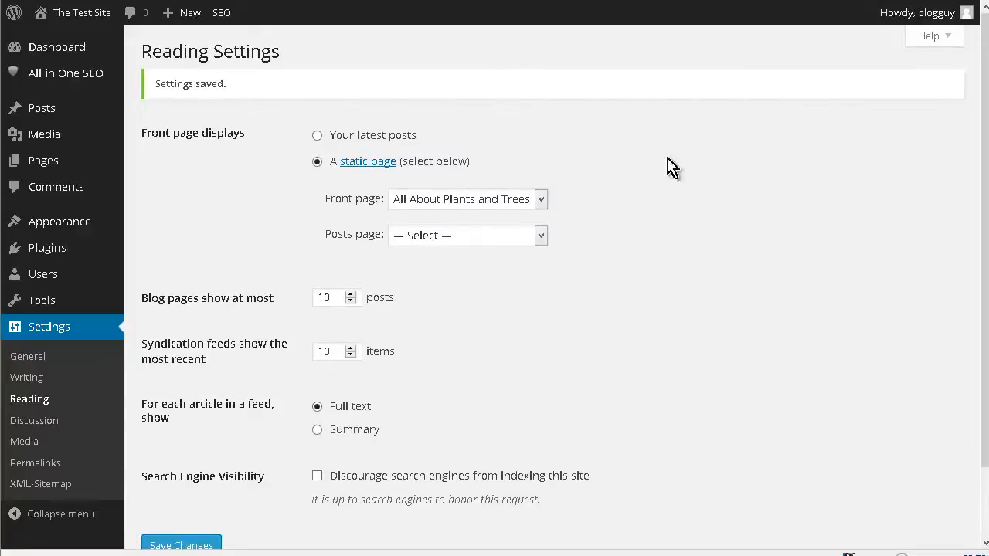
View the live site and examine its front page content, navigation bar and sidebar of recent posts, archives and categories
mouse_move(62, 13)
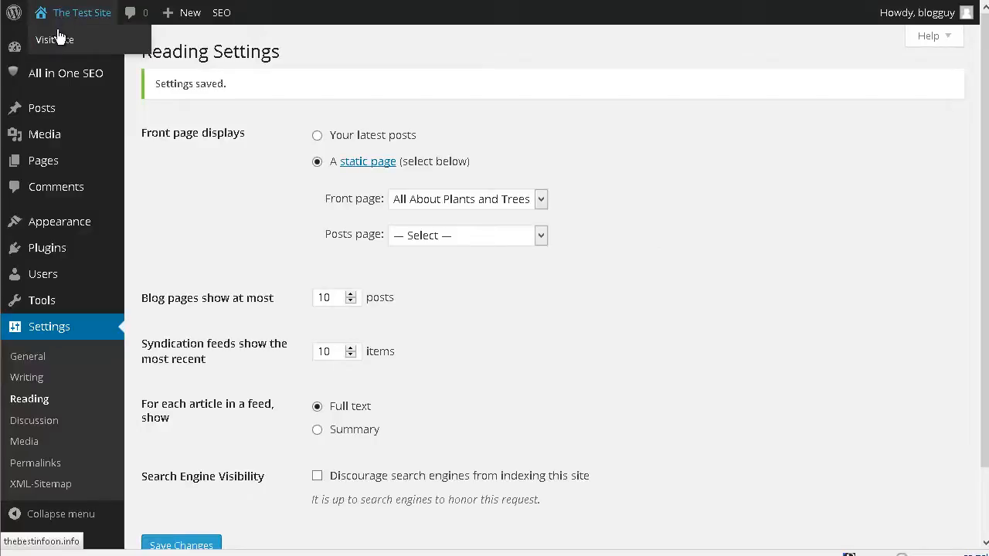
click(79, 49)
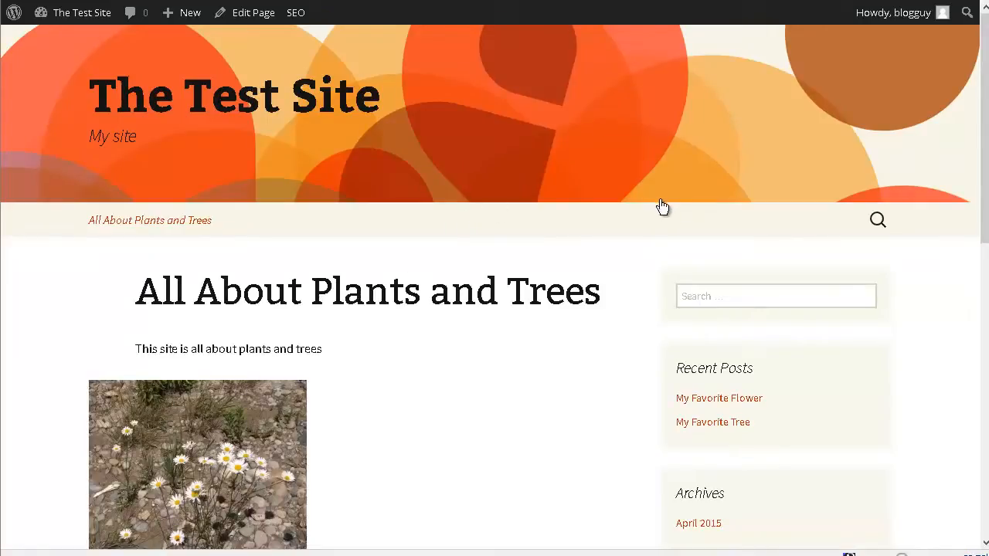
scroll(661, 208, down, 2)
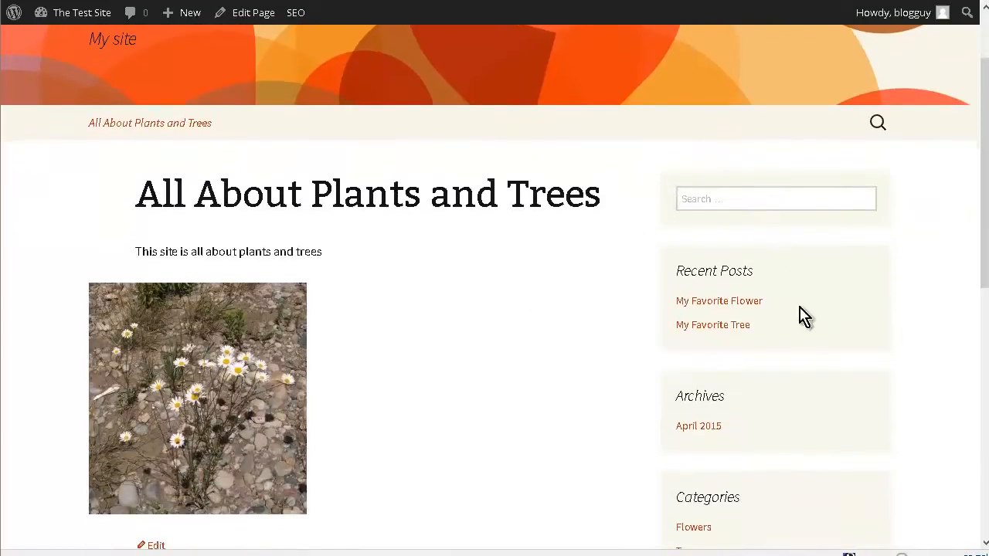
scroll(487, 255, down, 1)
scroll(483, 251, down, 2)
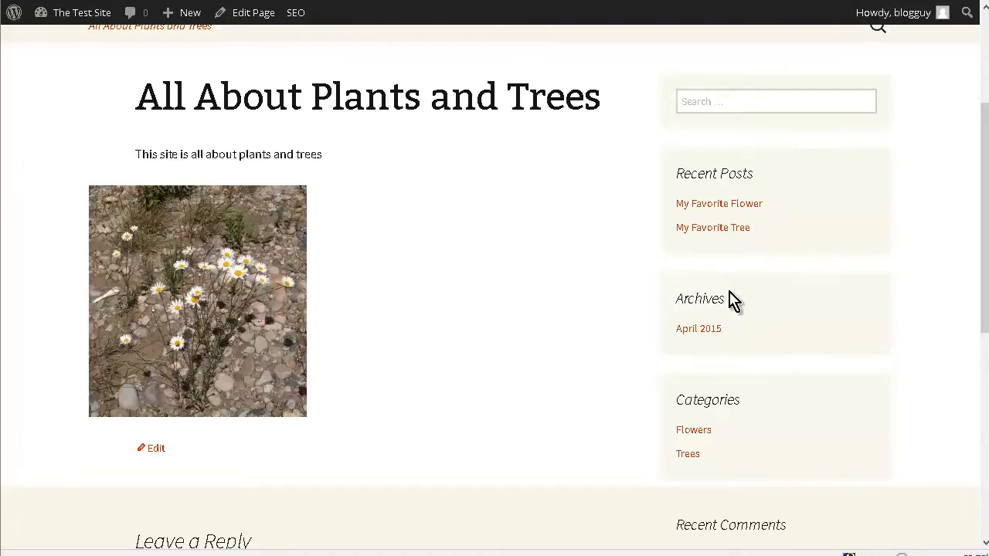
scroll(419, 280, up, 3)
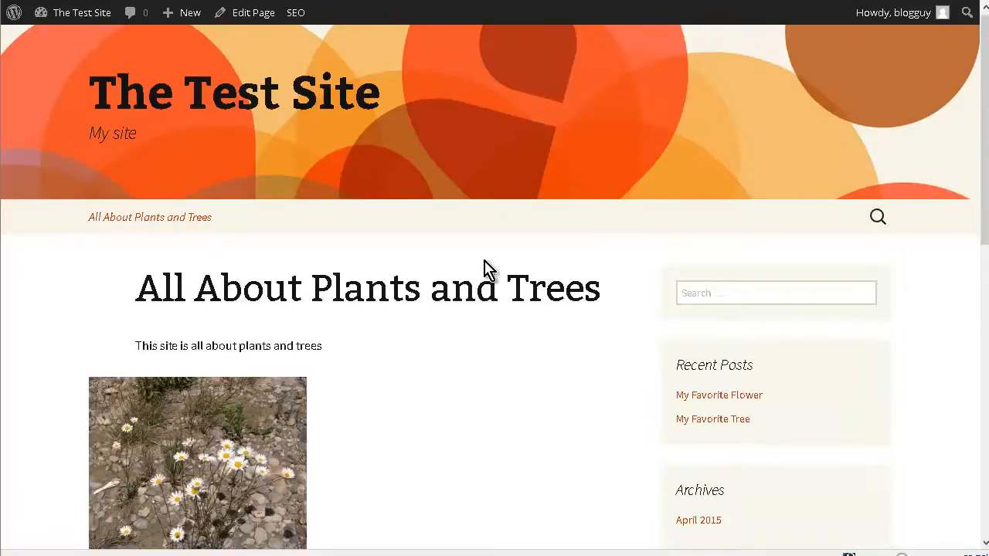
scroll(487, 270, down, 1)
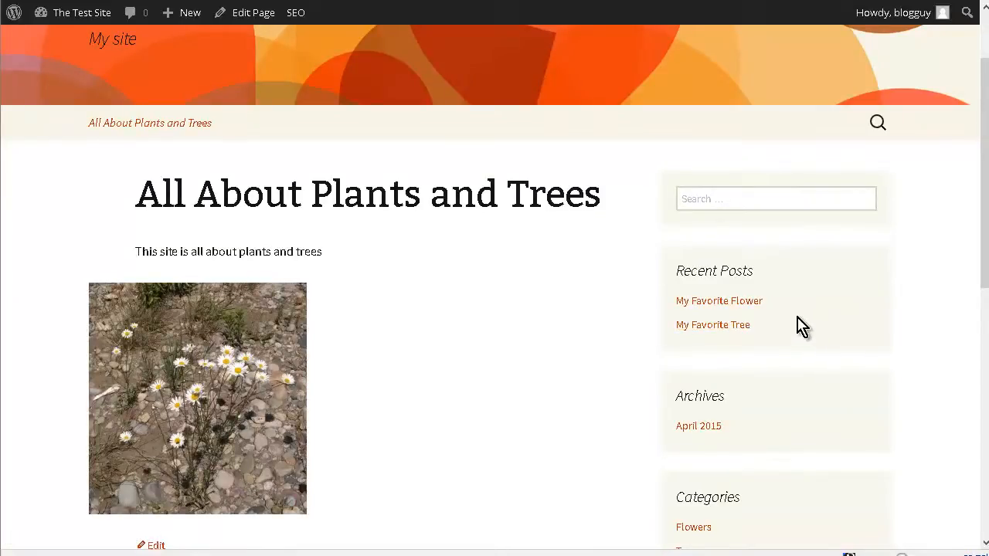
scroll(726, 282, up, 1)
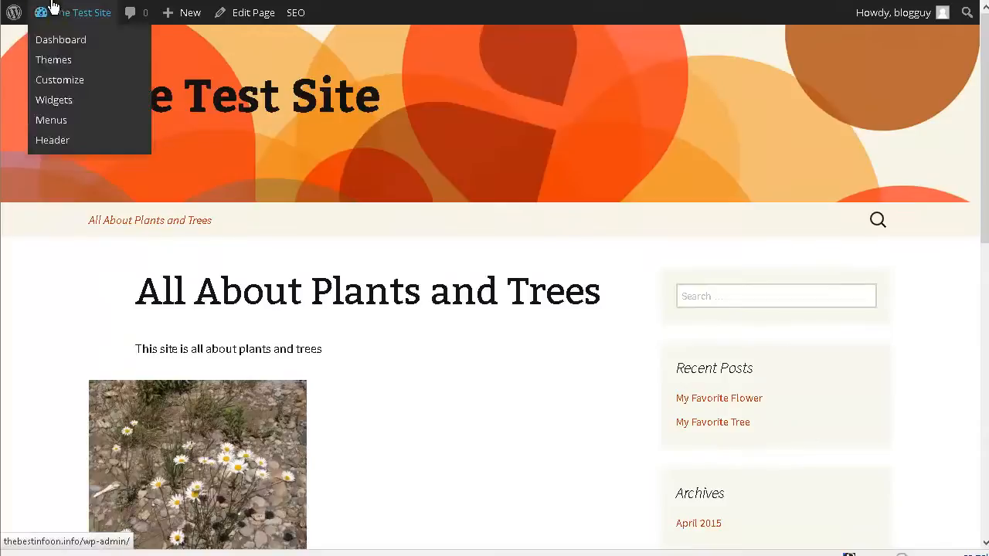
Return to the dashboard and add a new page titled "Shade Trees, Flowering Trees, And Evergreen Trees For Landscape Specimen Growing" containing the shade tree article
mouse_move(52, 24)
click(54, 44)
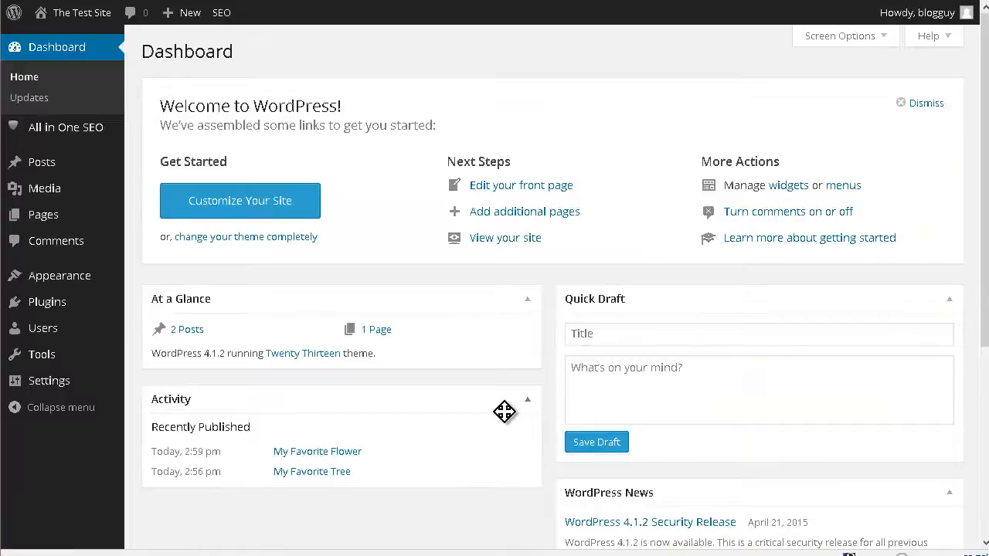
mouse_move(39, 221)
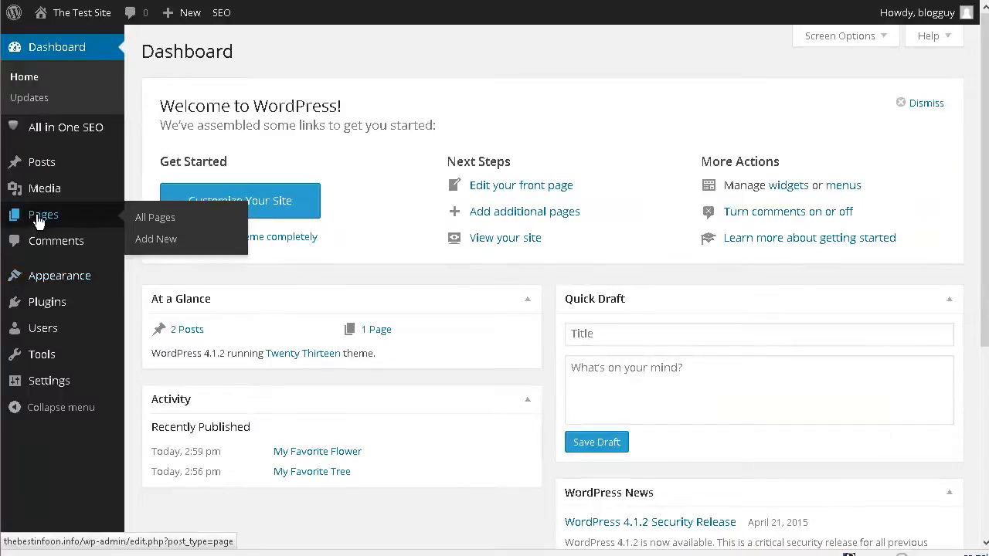
click(157, 241)
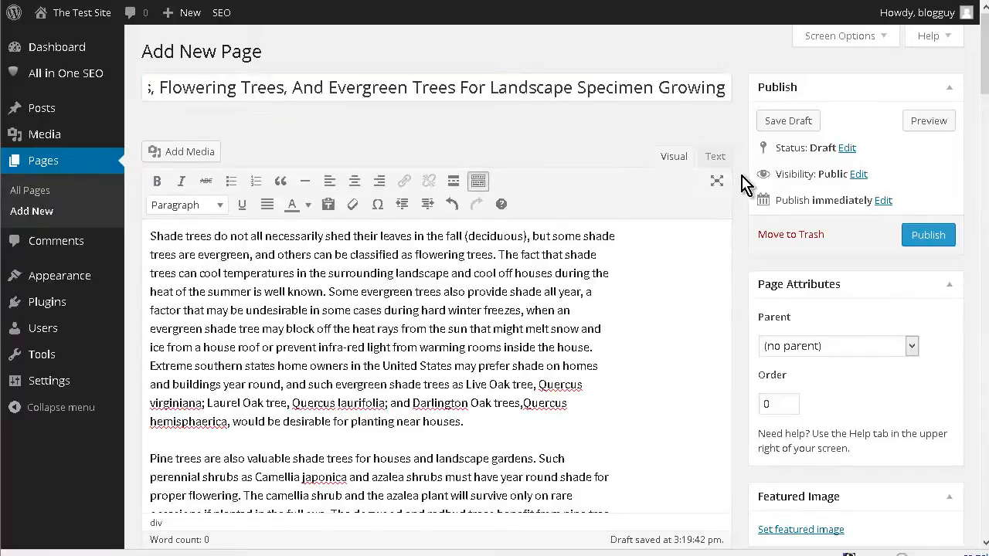
Check the shade tree page's article text, discussion options and All in One SEO Pack fields, and publish the page
scroll(691, 186, down, 5)
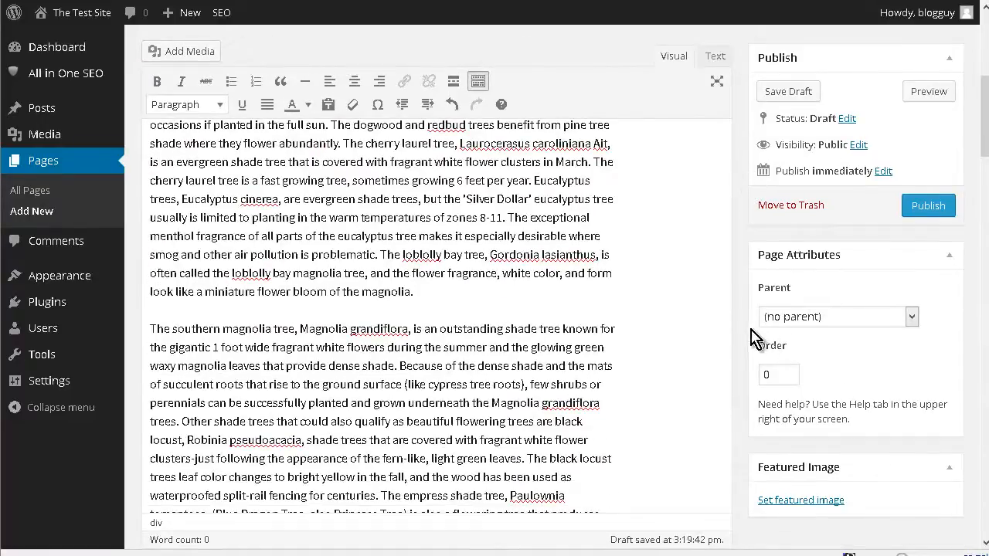
scroll(740, 255, down, 2)
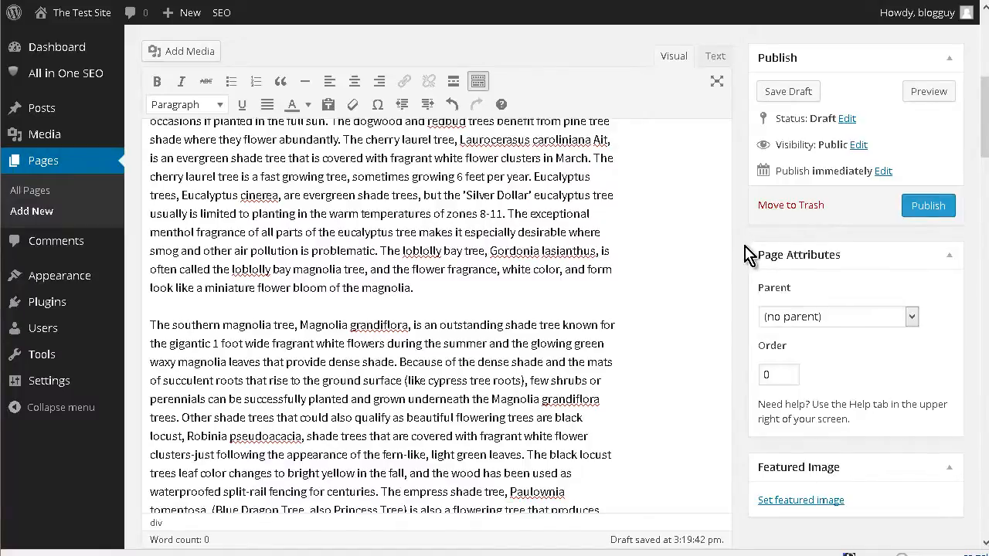
scroll(745, 257, down, 5)
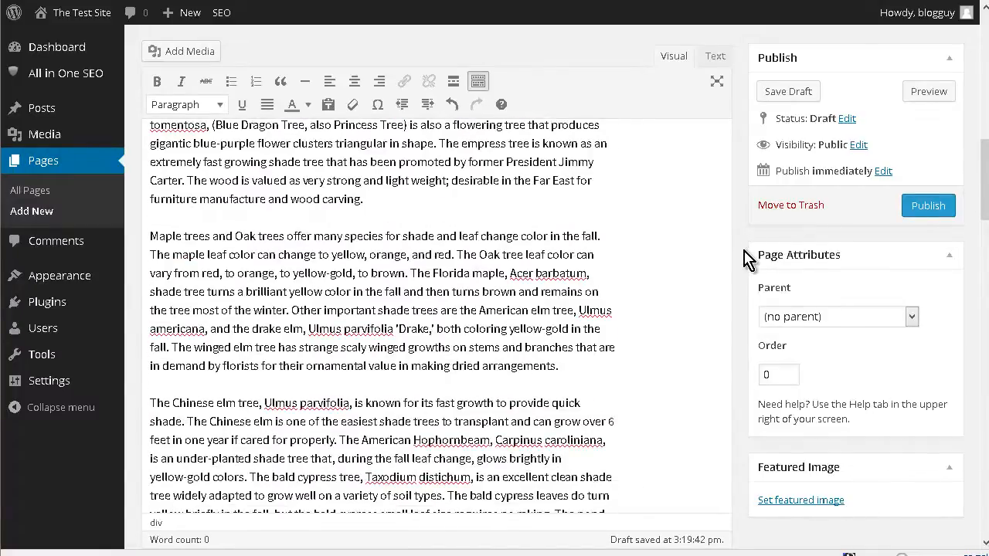
scroll(740, 262, down, 10)
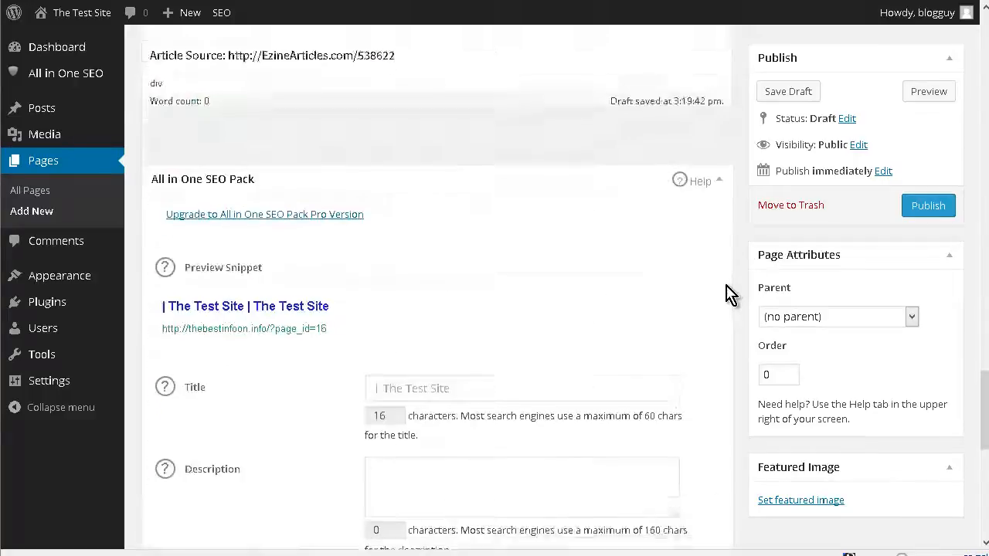
scroll(726, 294, down, 5)
scroll(429, 205, up, 2)
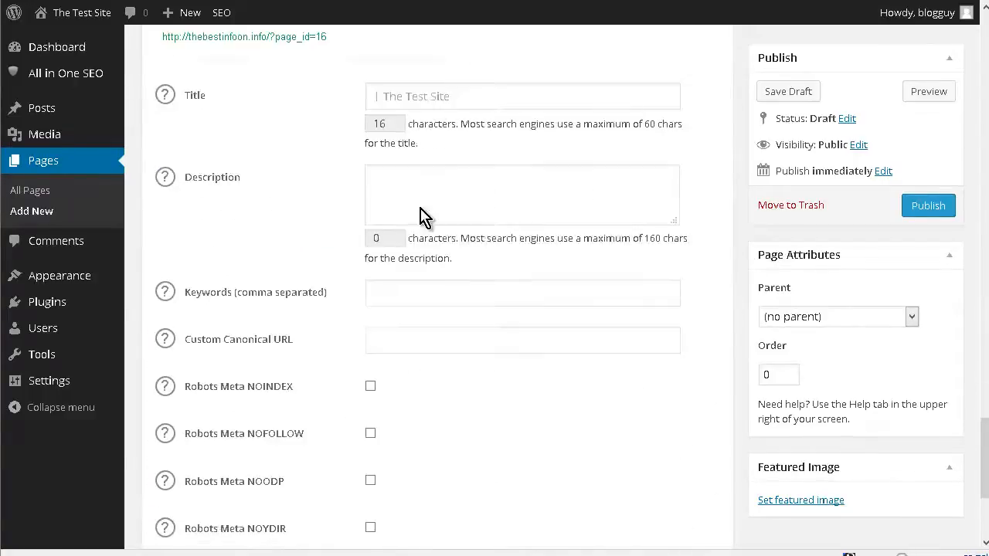
scroll(423, 216, up, 1)
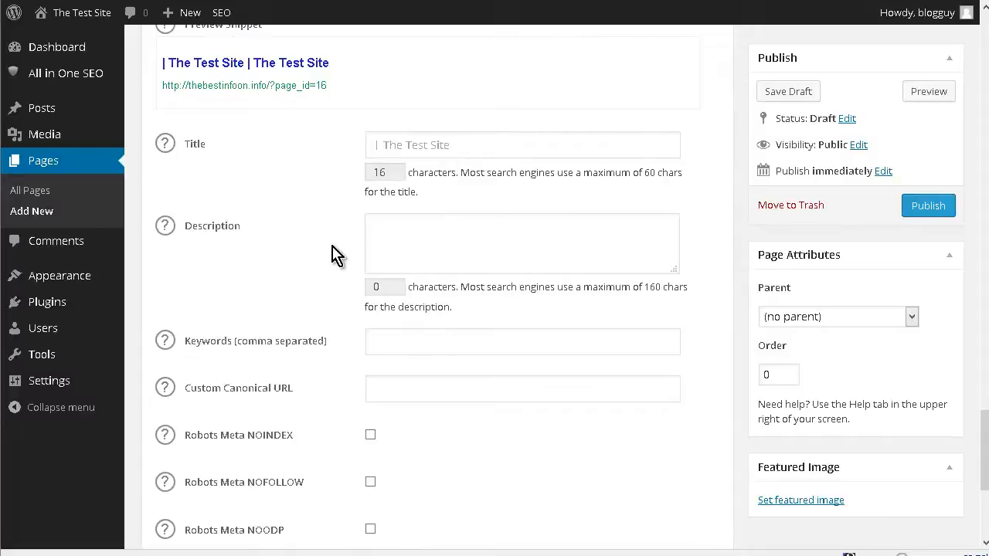
scroll(335, 250, down, 4)
scroll(543, 208, up, 8)
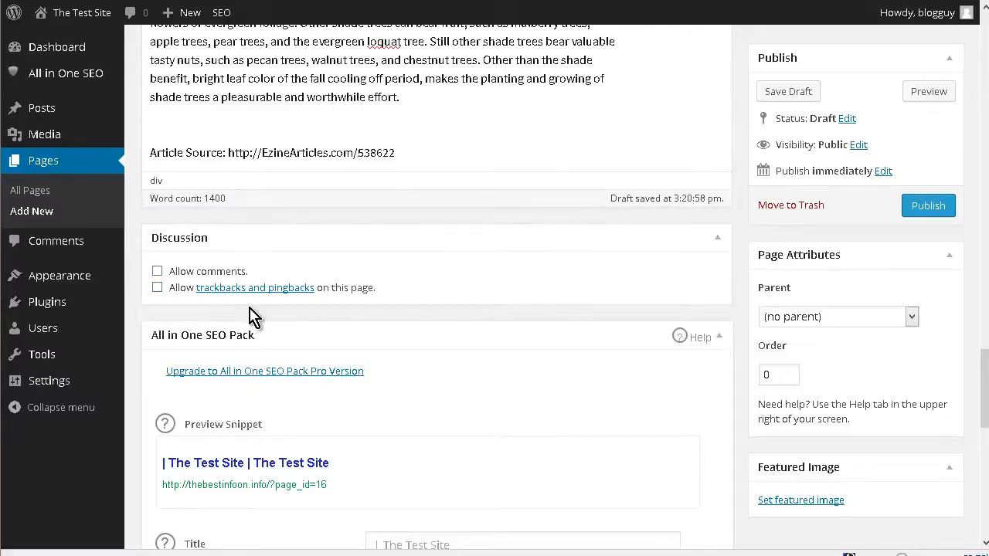
click(929, 205)
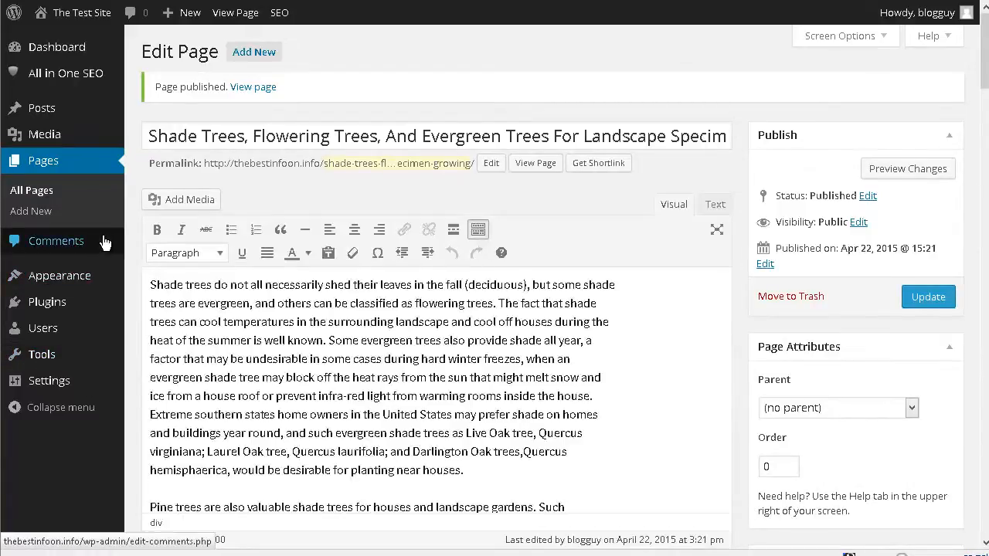
Add and publish another new page titled "Getting To Know What Flowers Are Seasonal And What Are Not" containing the seasonal flowers article
click(40, 213)
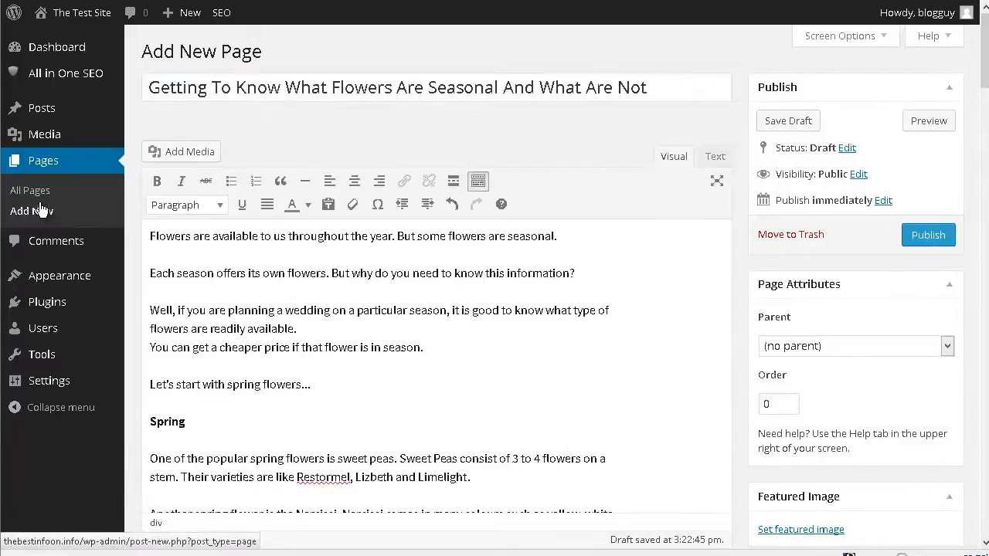
scroll(47, 211, down, 10)
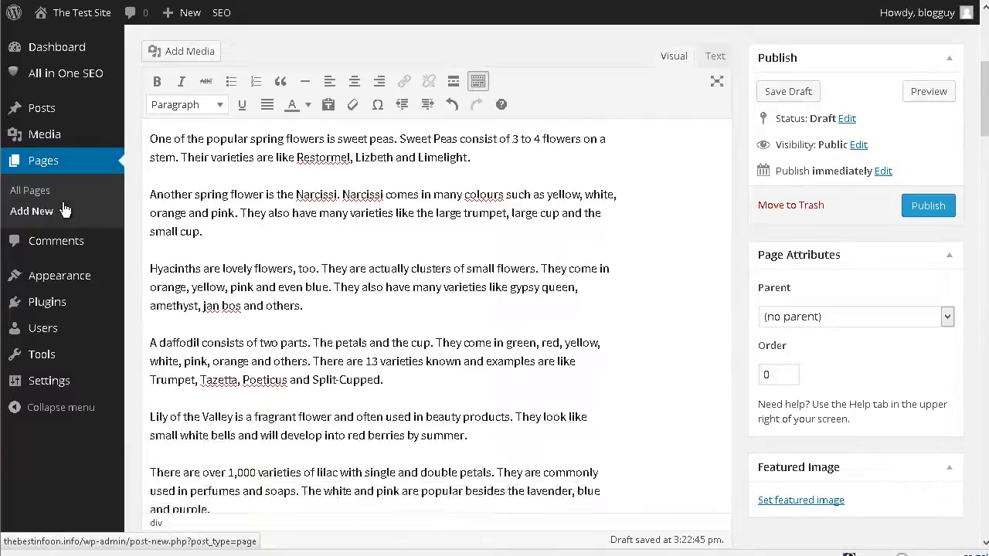
scroll(66, 214, down, 10)
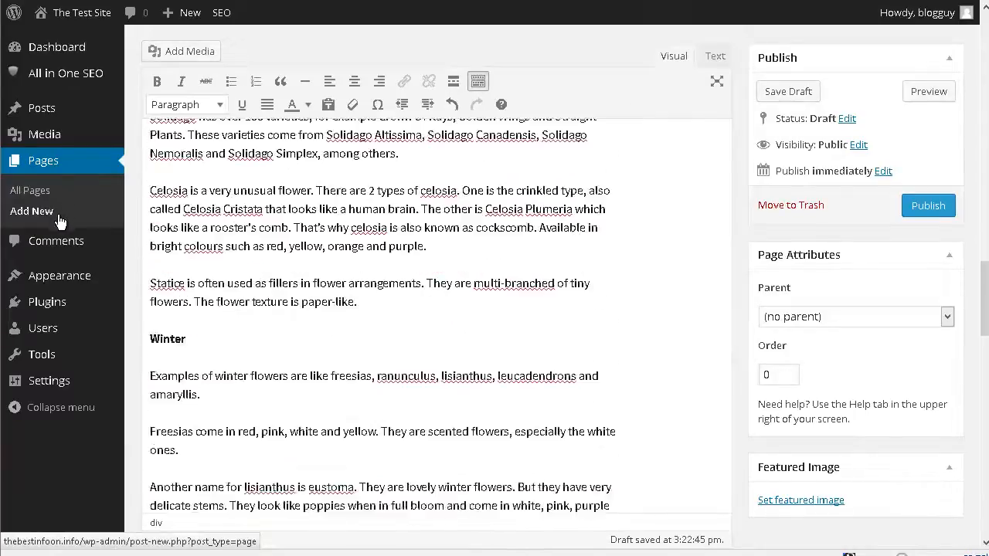
scroll(59, 223, down, 12)
scroll(23, 220, up, 6)
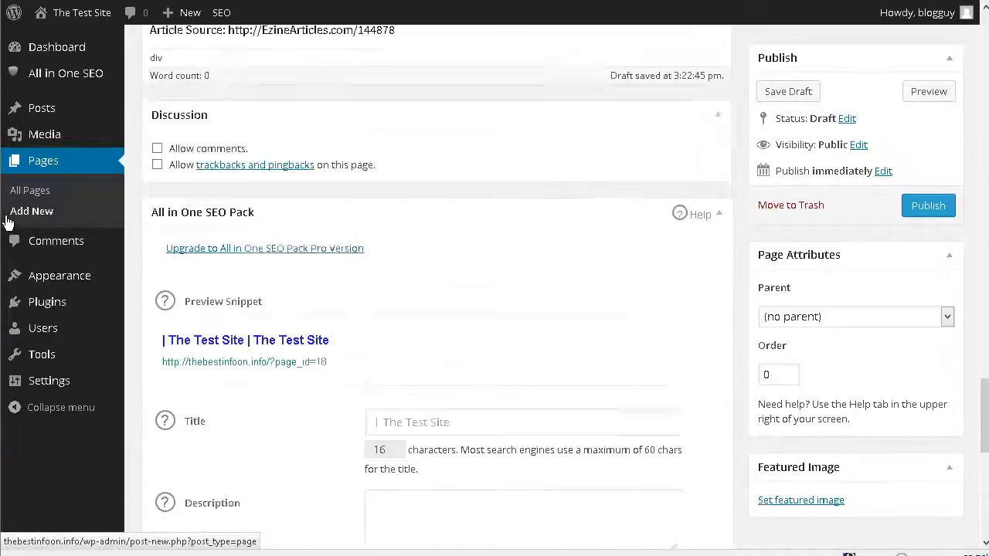
scroll(6, 223, down, 1)
scroll(6, 222, down, 1)
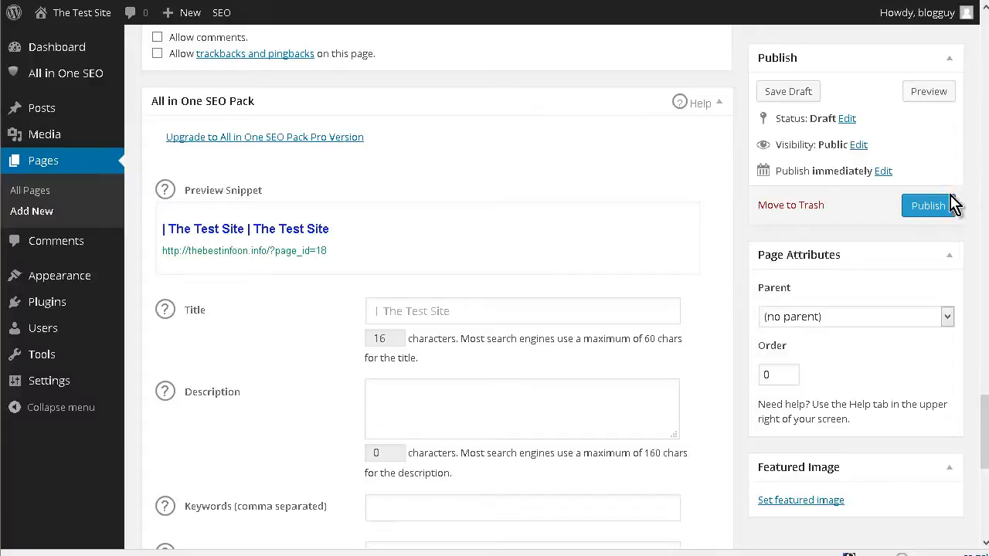
click(931, 210)
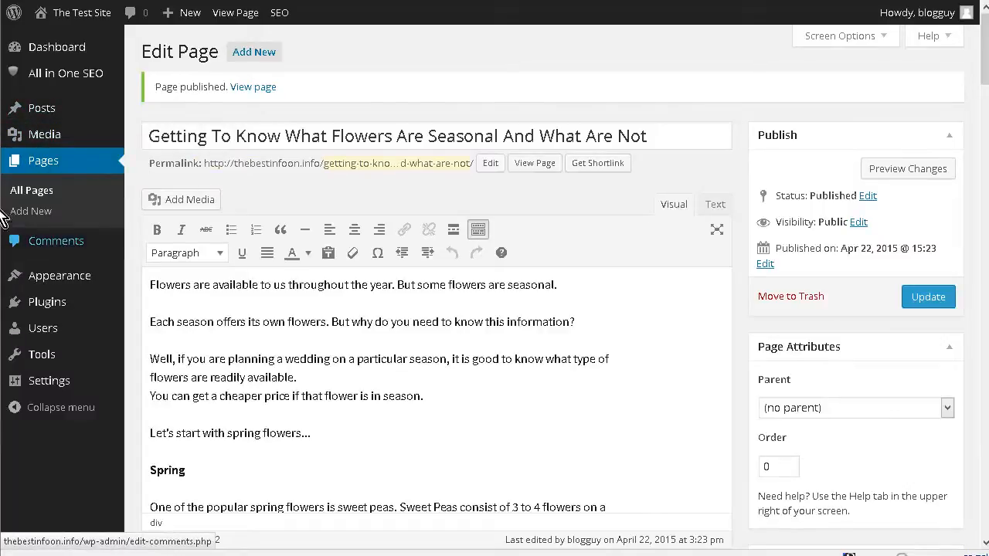
Open the widget settings and remove Recent Posts, Archives, Categories, Recent Comments and Tag Cloud from the Secondary Widget Area, keeping only Search
mouse_move(54, 276)
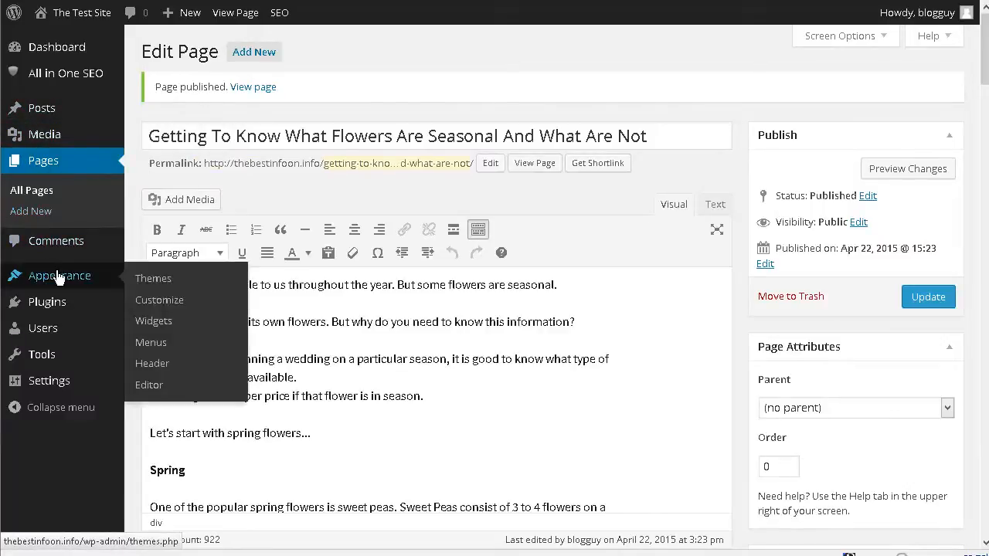
click(157, 325)
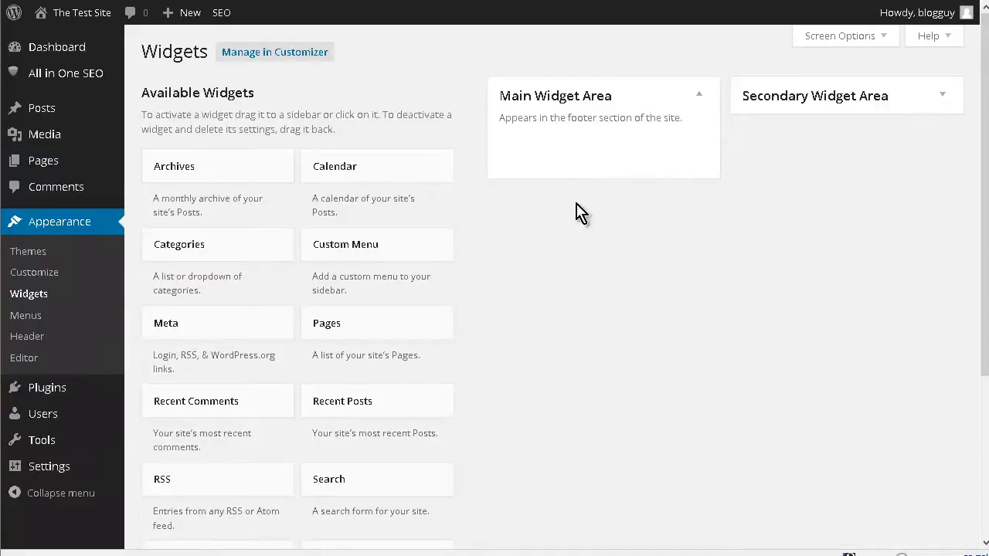
click(942, 98)
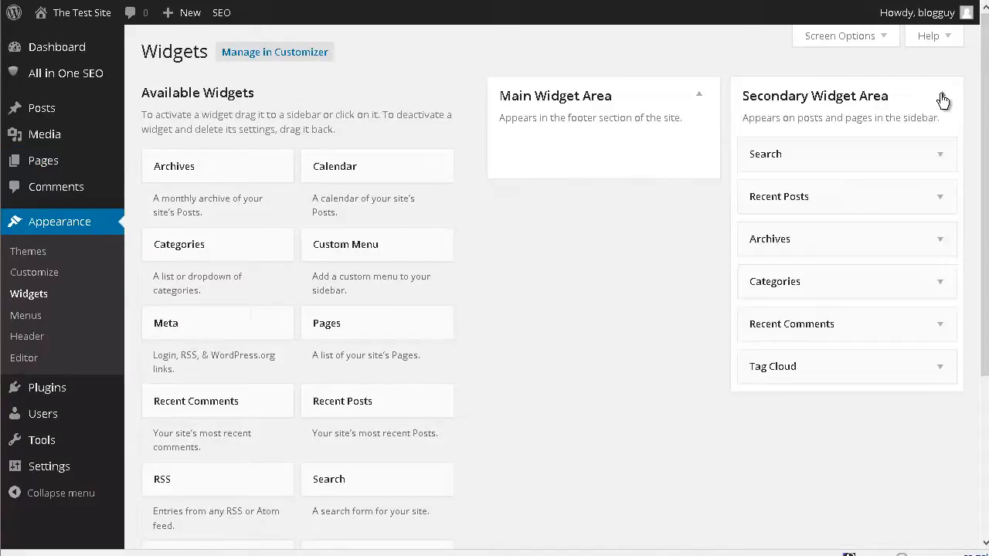
drag(823, 205, 778, 230)
drag(774, 198, 214, 210)
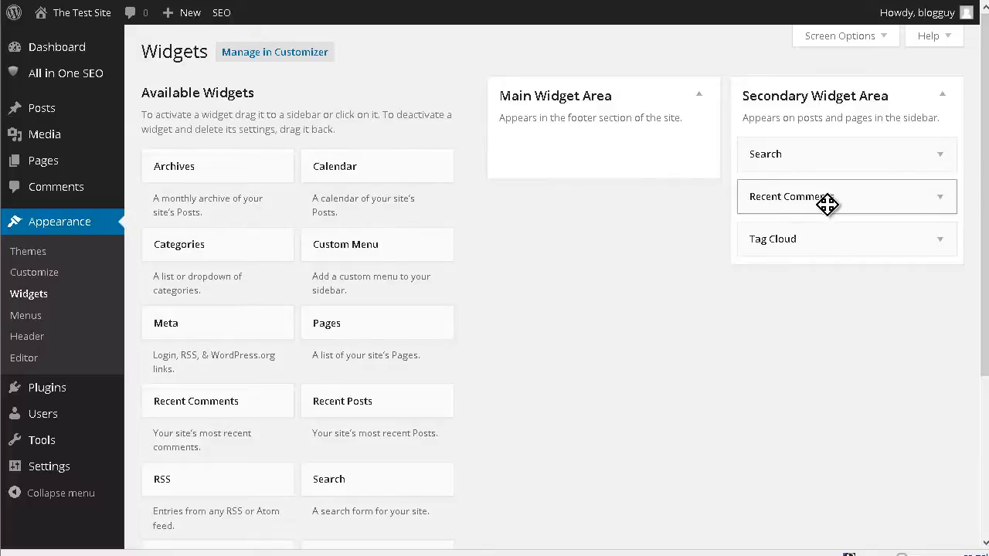
drag(827, 204, 93, 209)
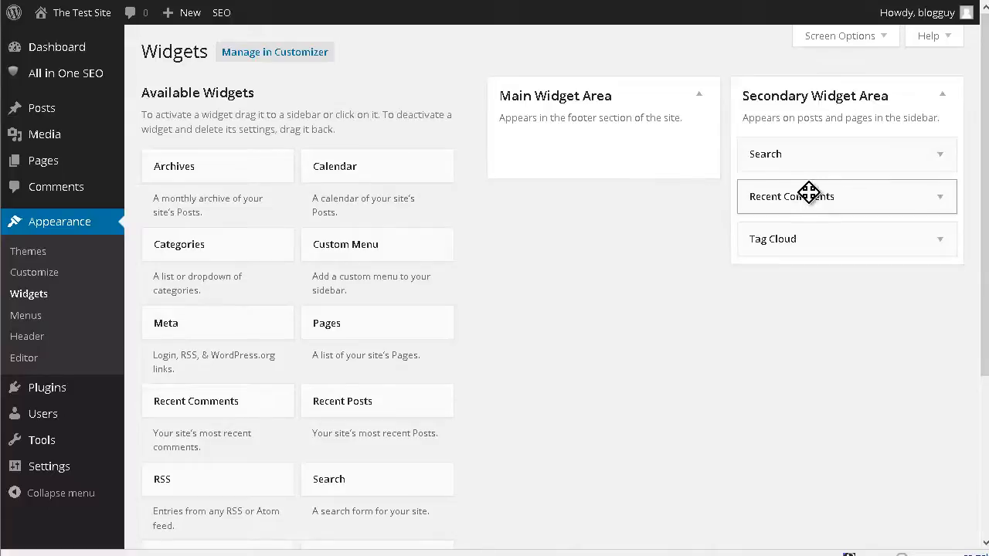
drag(817, 204, 263, 210)
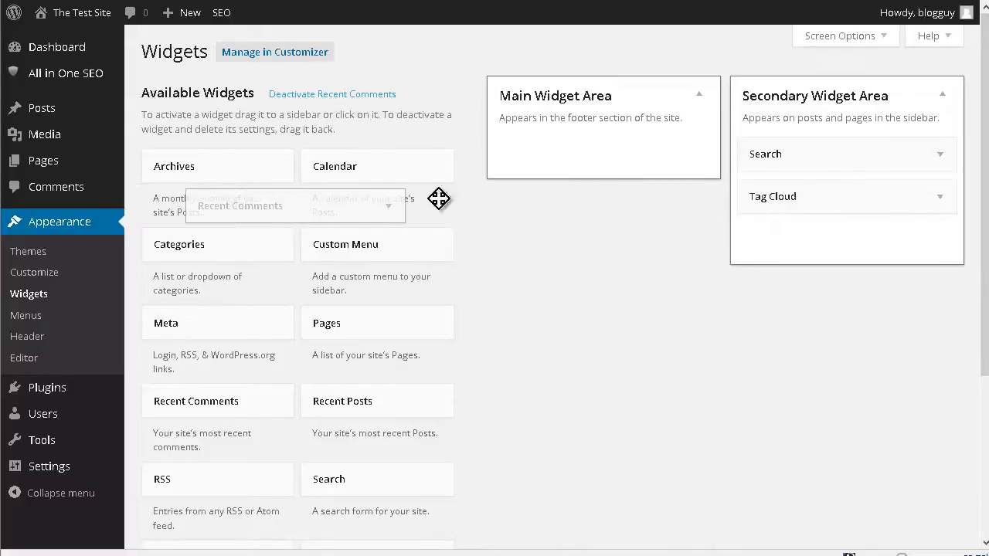
drag(829, 200, 224, 210)
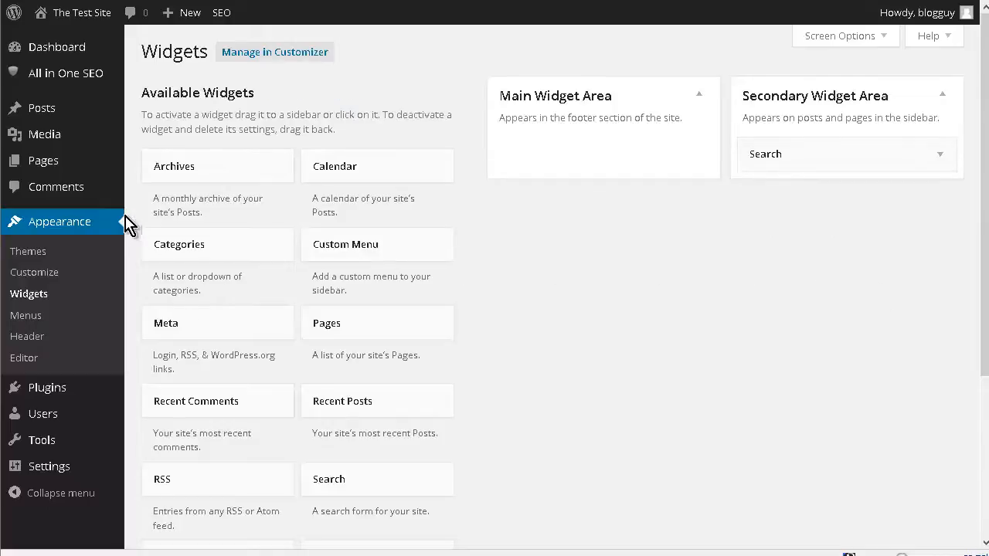
Add a Pages widget below Search in the Secondary Widget Area
scroll(415, 239, down, 3)
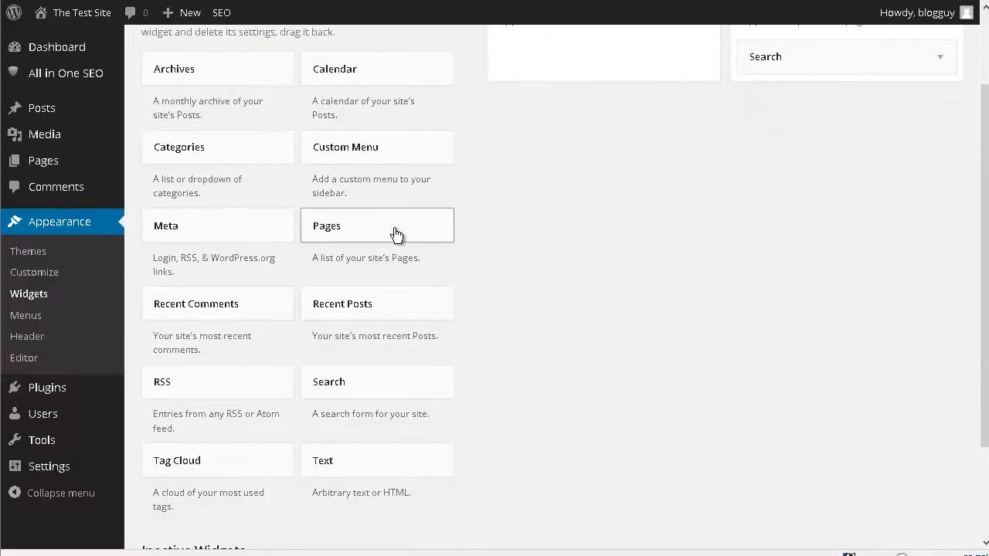
drag(568, 248, 785, 178)
scroll(669, 265, up, 3)
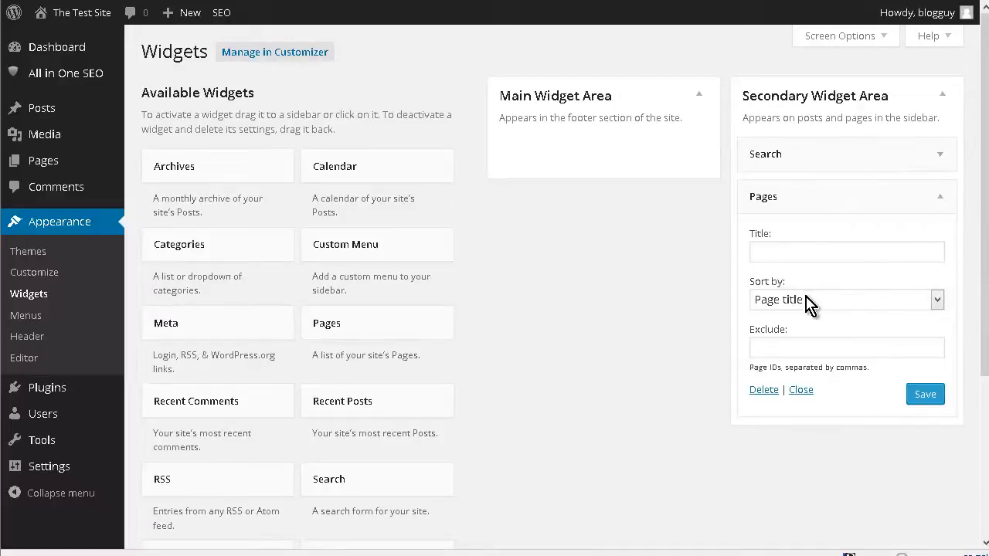
Title the Pages widget "Navigation", keep it sorted by page title, and save it
click(790, 251)
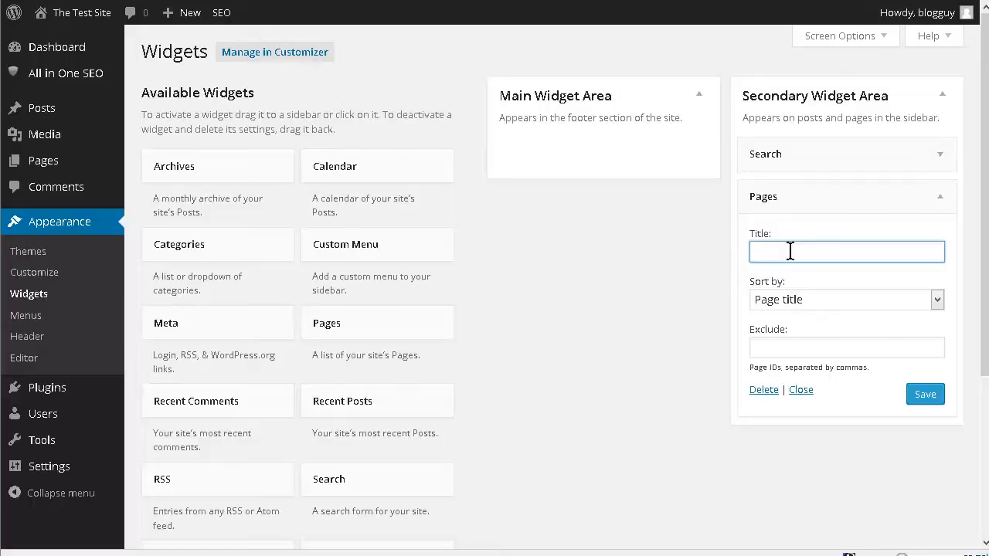
text(Navigation)
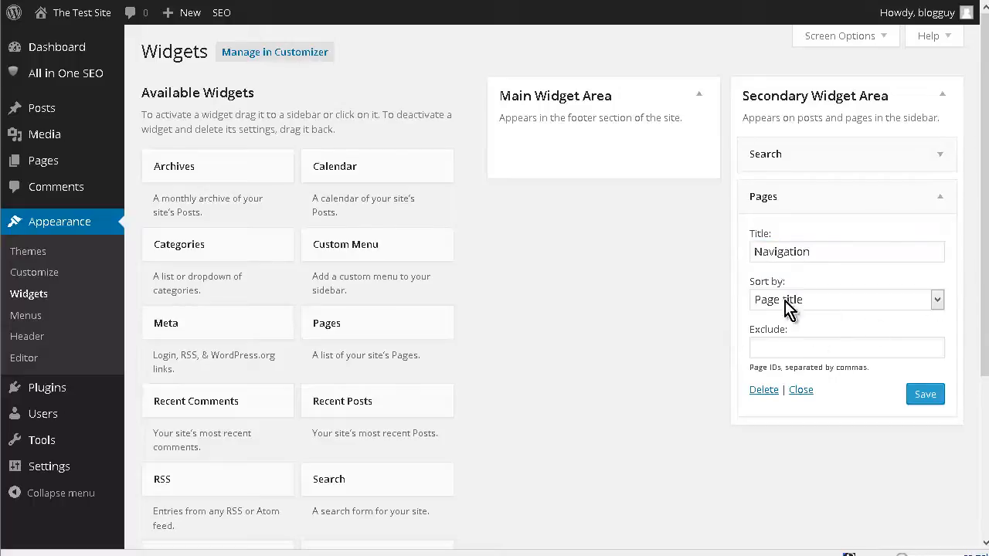
click(937, 305)
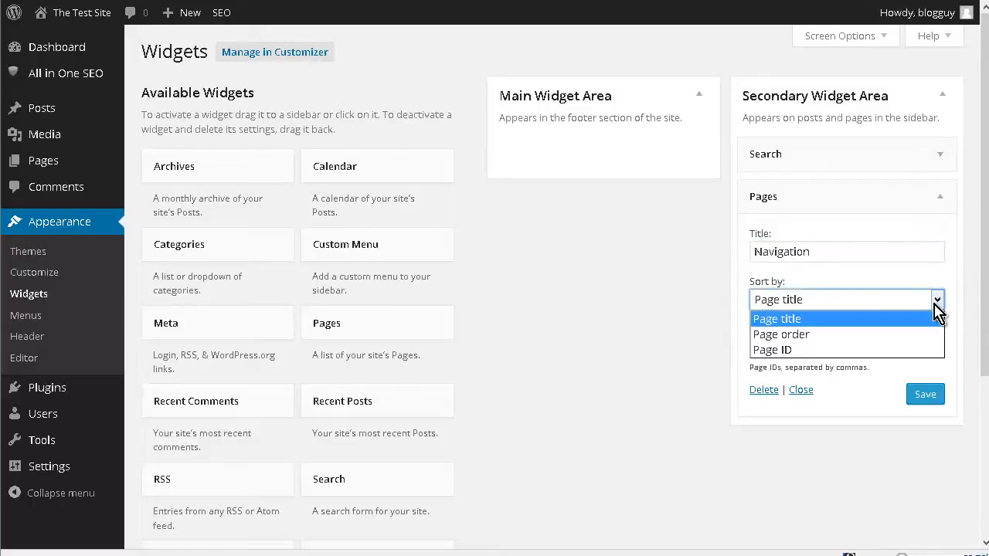
click(717, 317)
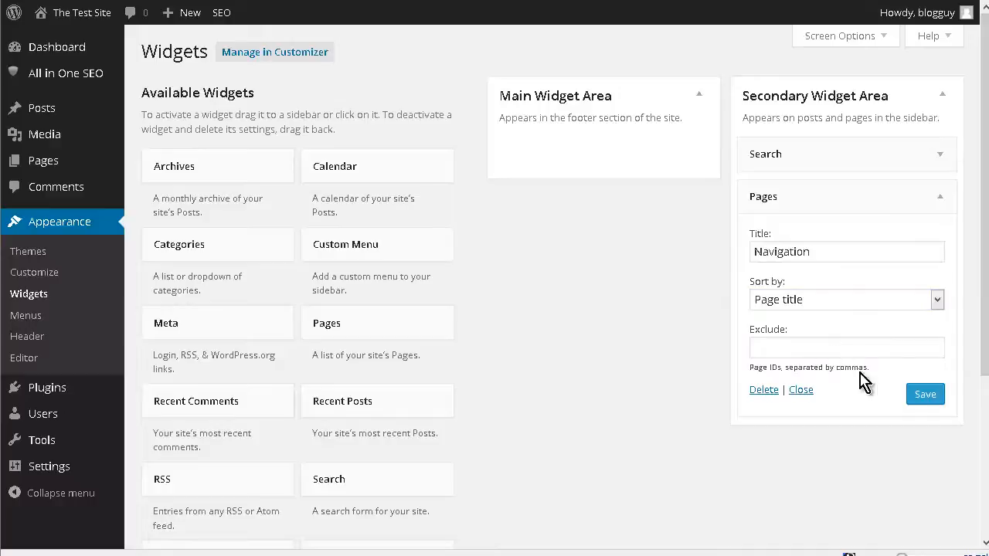
click(924, 397)
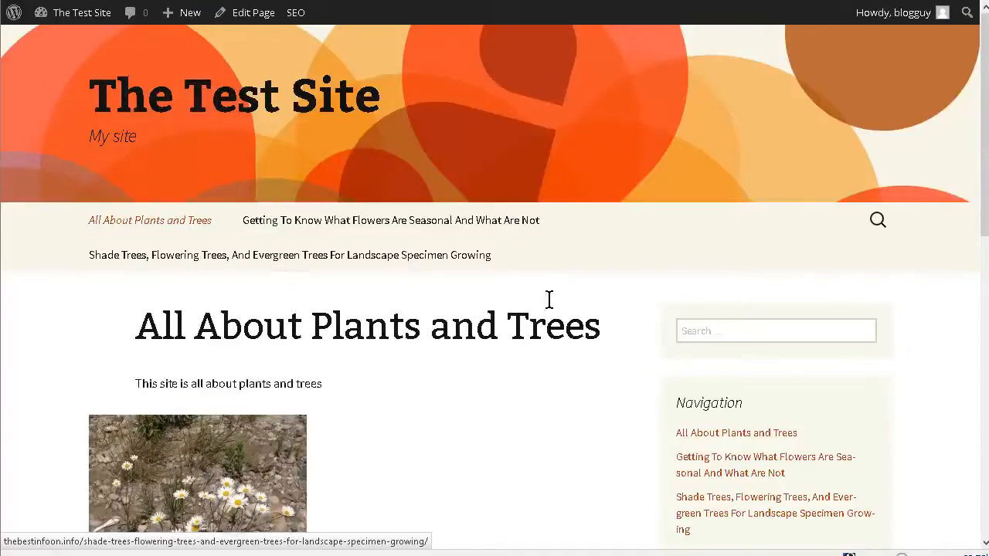
Check the sidebar Navigation list on the live front page, and open the seasonal flowers article from it to review its text
scroll(672, 323, down, 5)
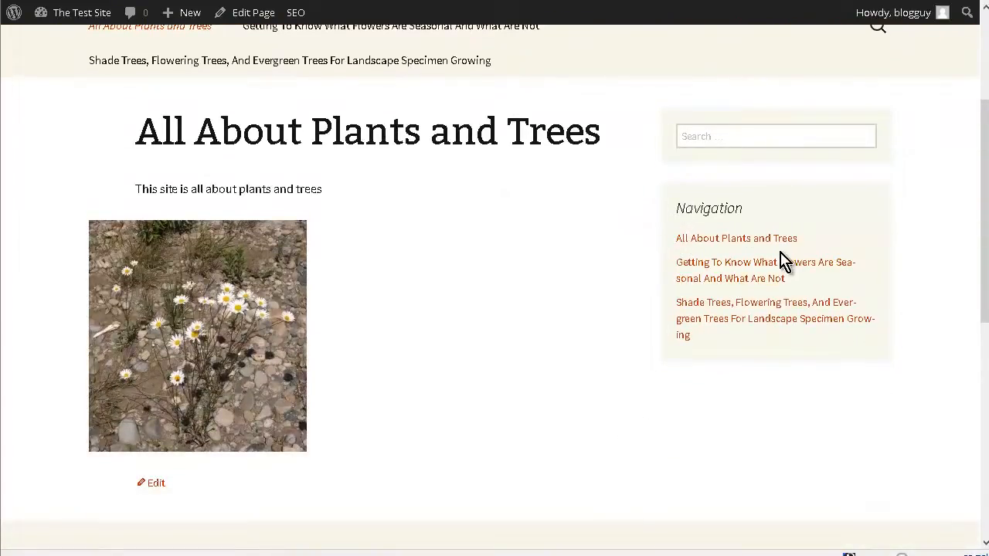
click(732, 265)
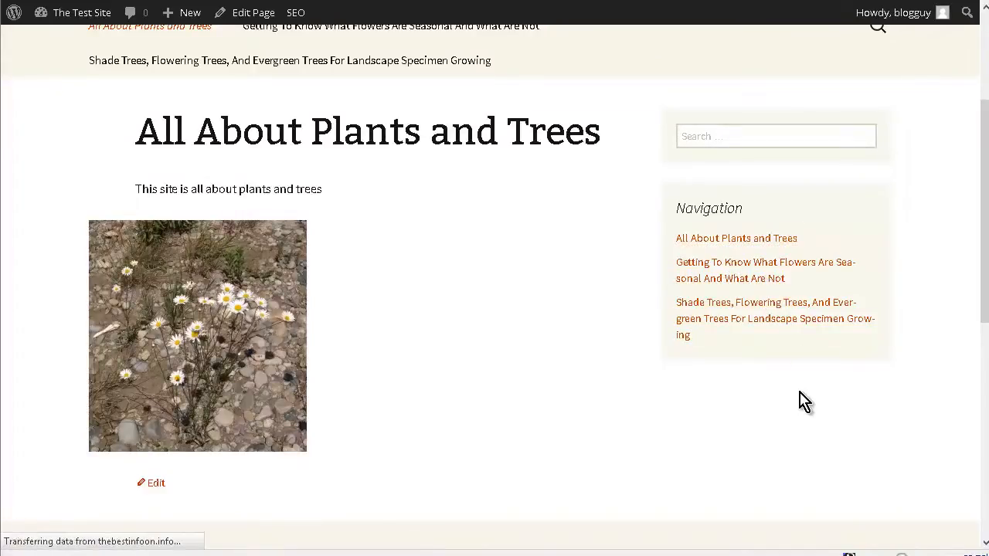
scroll(803, 402, up, 5)
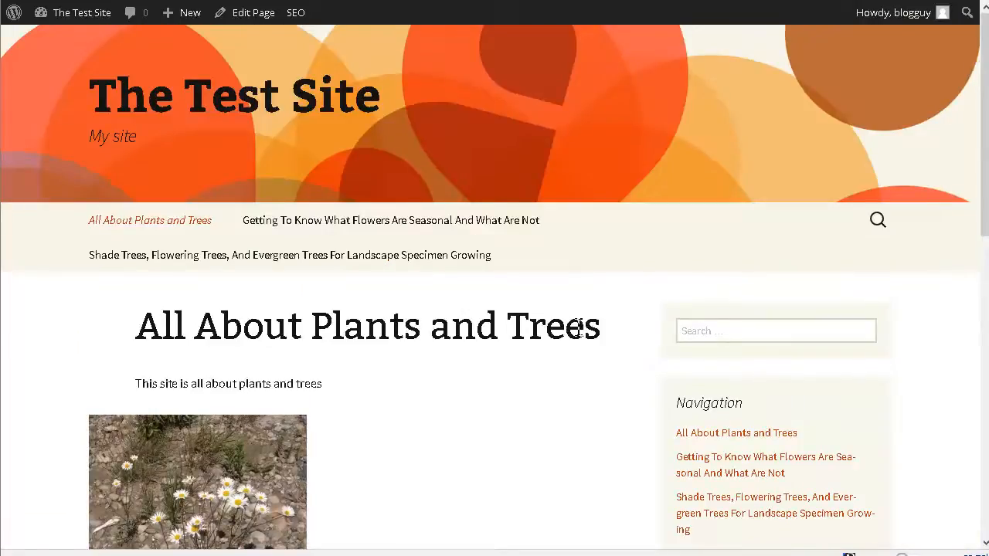
scroll(579, 332, down, 4)
scroll(583, 337, up, 3)
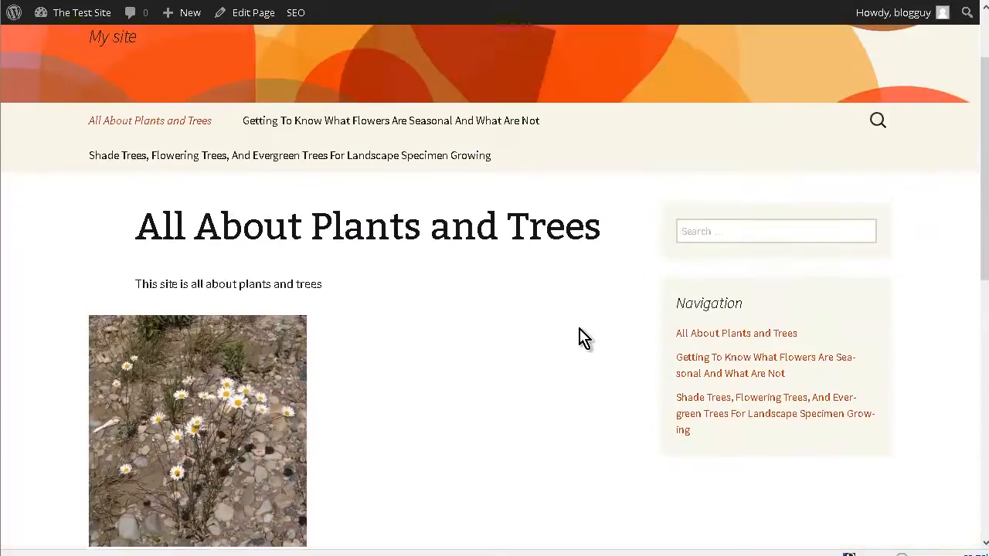
click(754, 367)
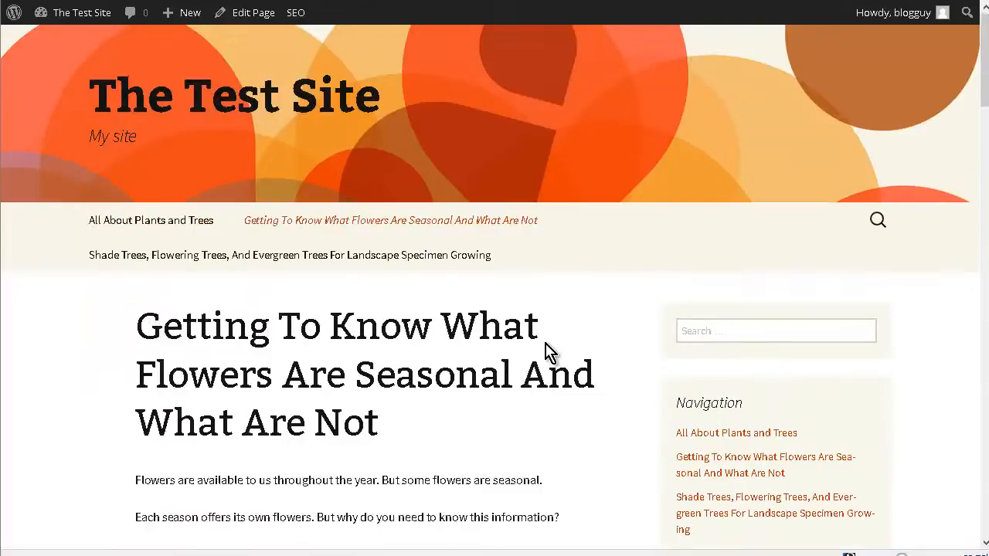
scroll(547, 352, down, 3)
scroll(548, 352, down, 9)
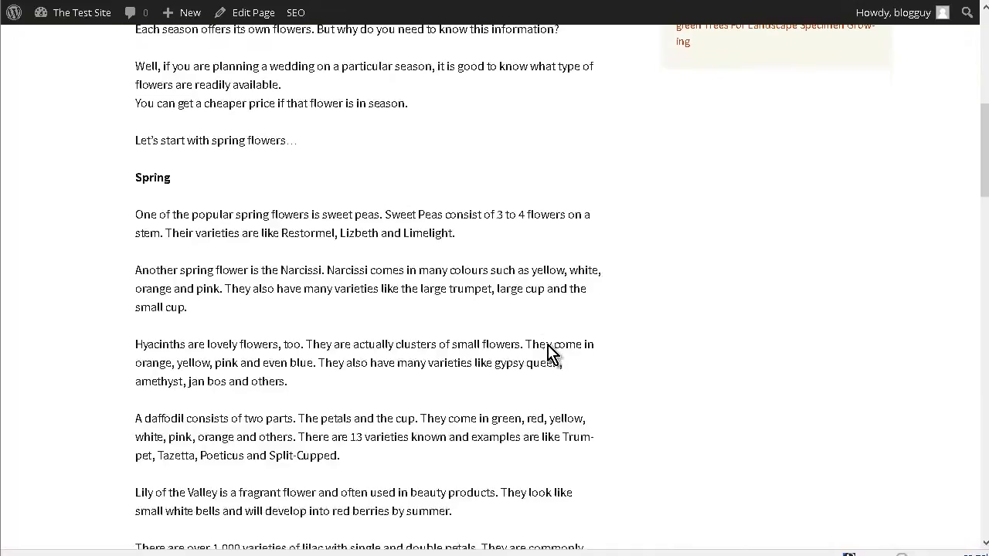
scroll(550, 353, up, 10)
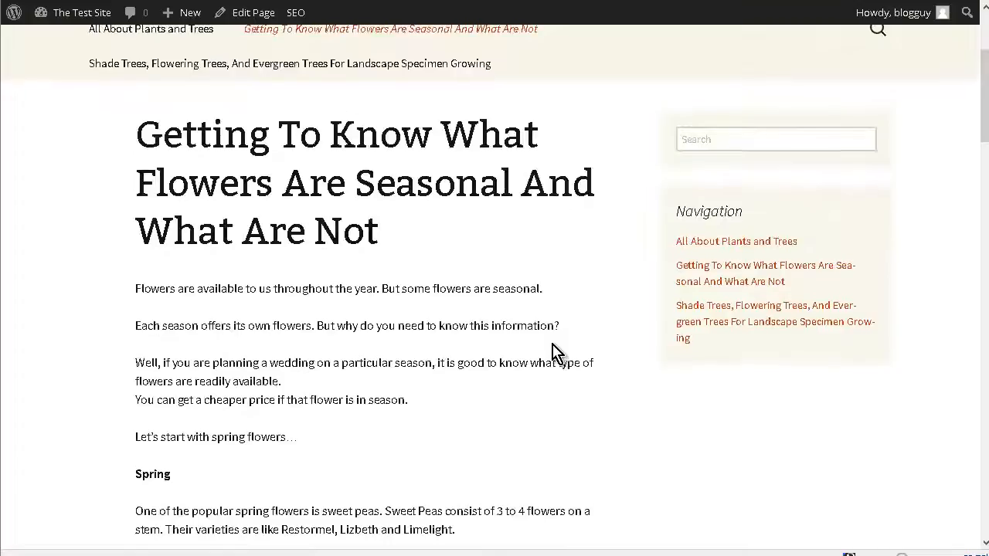
scroll(533, 352, up, 2)
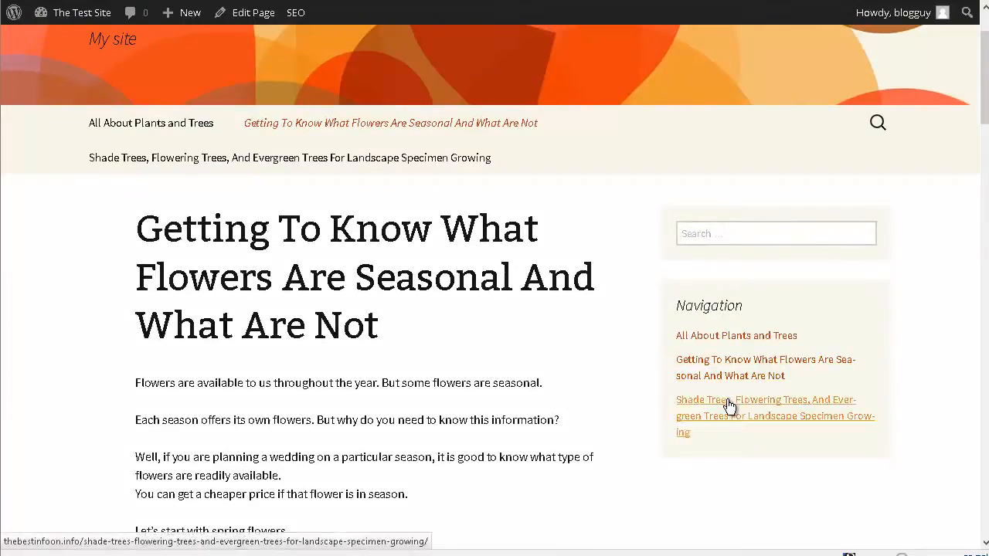
Open the shade trees article from the sidebar Navigation list and look through its text
click(864, 420)
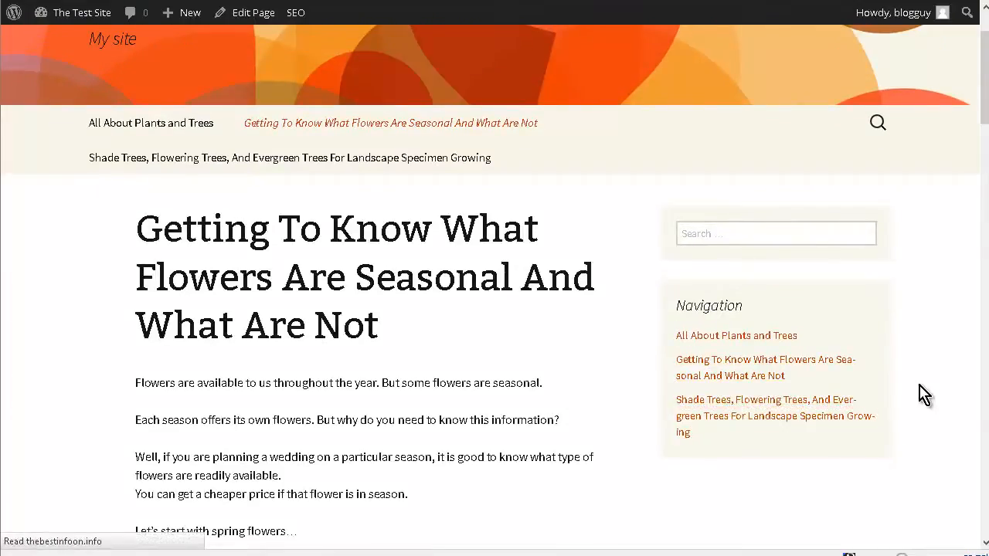
scroll(762, 348, down, 8)
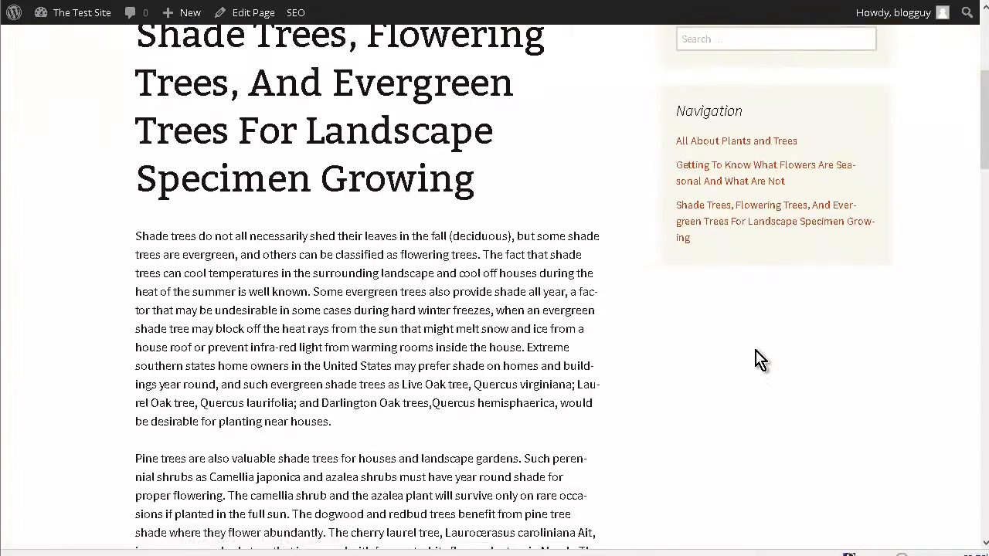
scroll(760, 349, down, 3)
scroll(734, 350, up, 11)
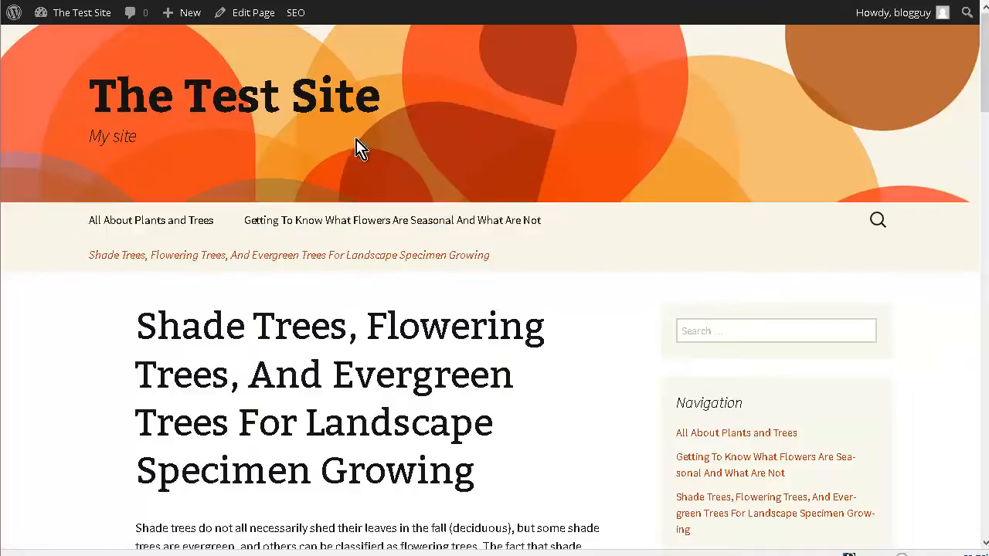
Open the site's menu editor and remove the second, duplicate "All About Plants and Trees" item from the menu structure
mouse_move(87, 18)
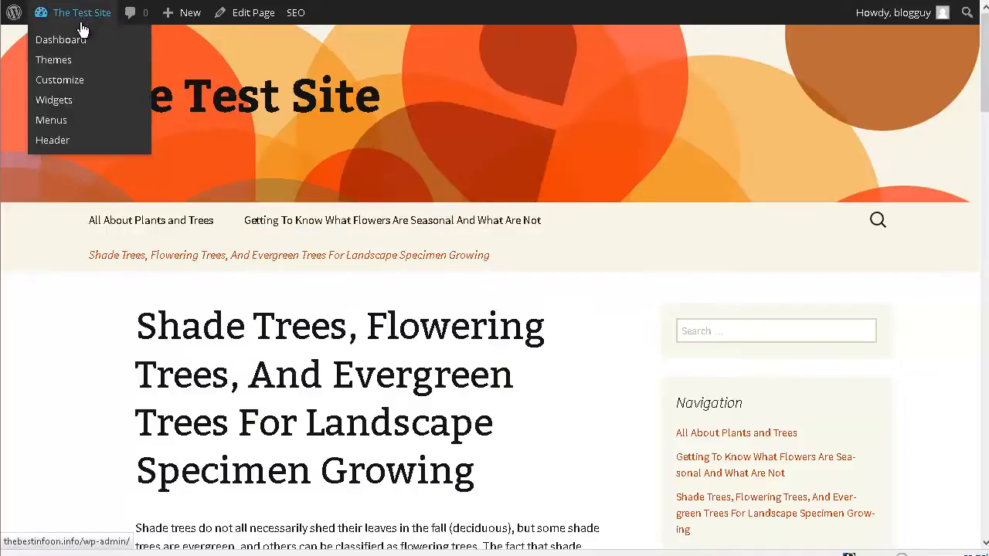
click(58, 122)
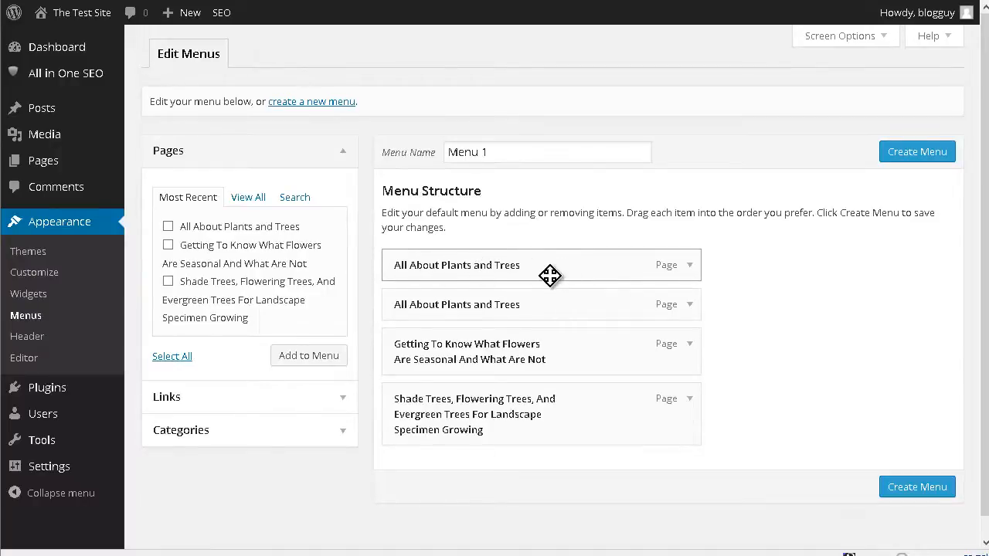
click(690, 306)
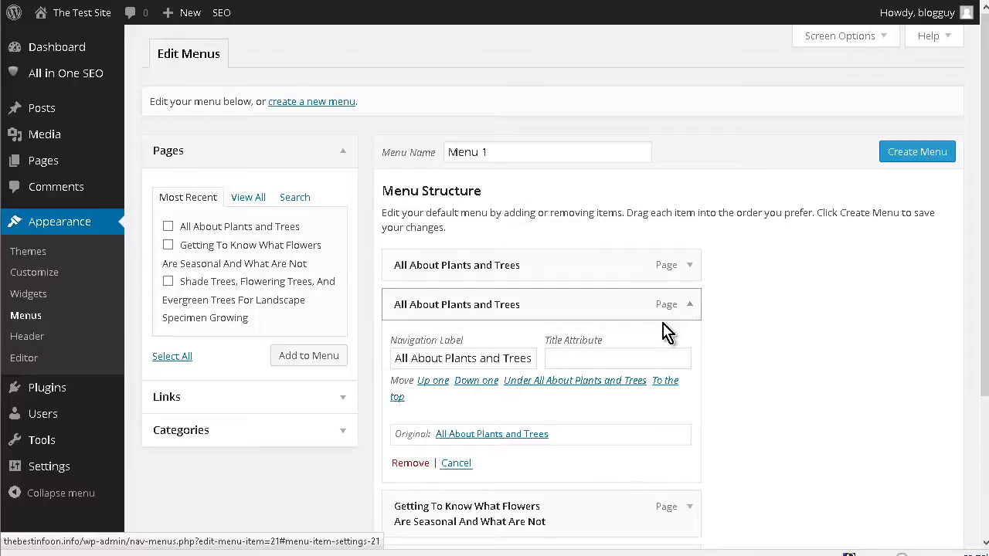
click(413, 465)
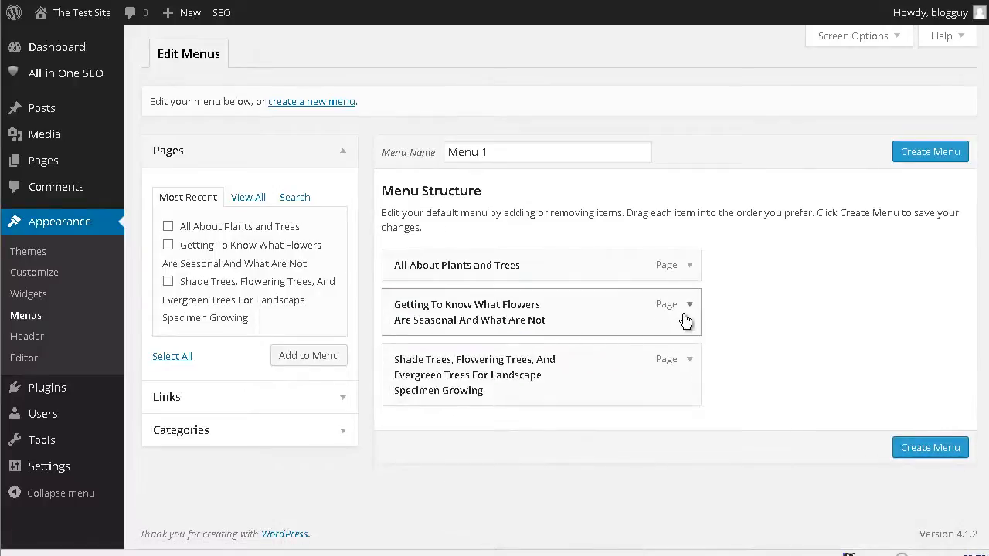
Remove the seasonal flowers and shade trees page items from the menu structure, leaving only "All About Plants and Trees"
click(687, 313)
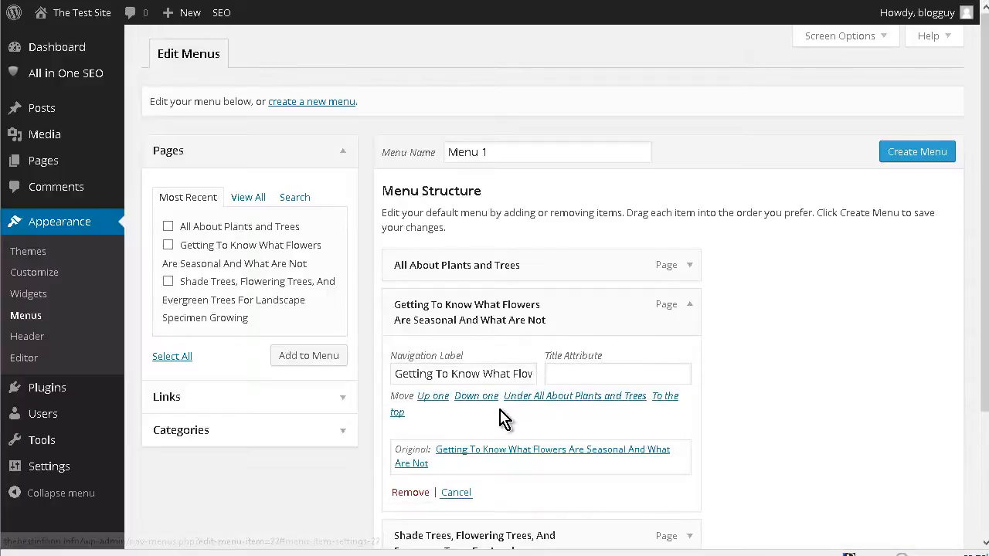
scroll(501, 417, down, 1)
scroll(498, 421, down, 1)
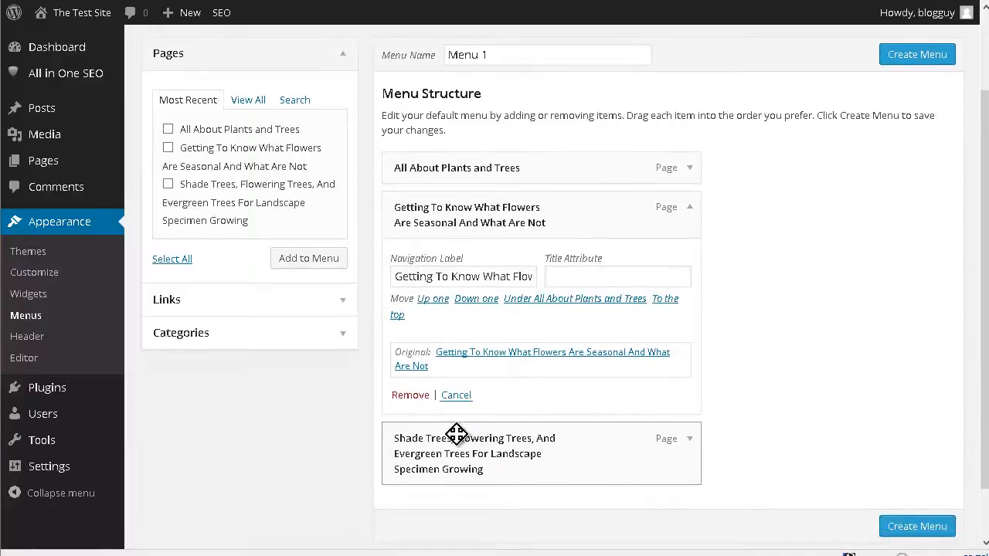
click(406, 397)
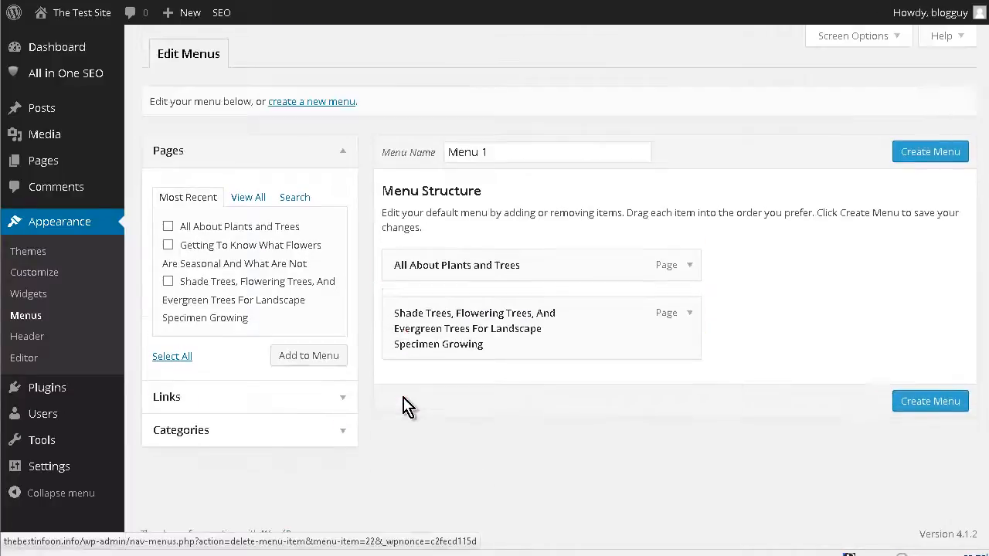
click(690, 308)
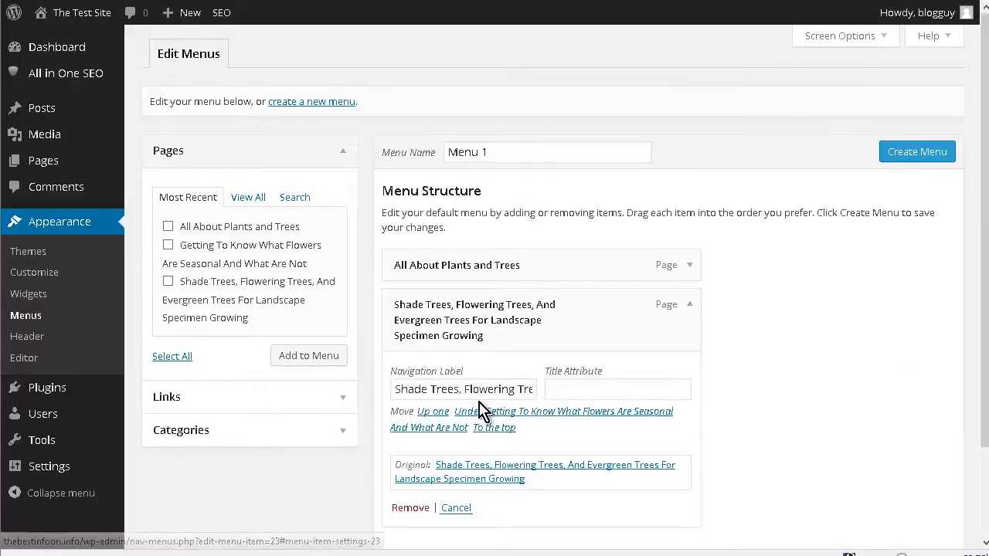
scroll(491, 409, down, 2)
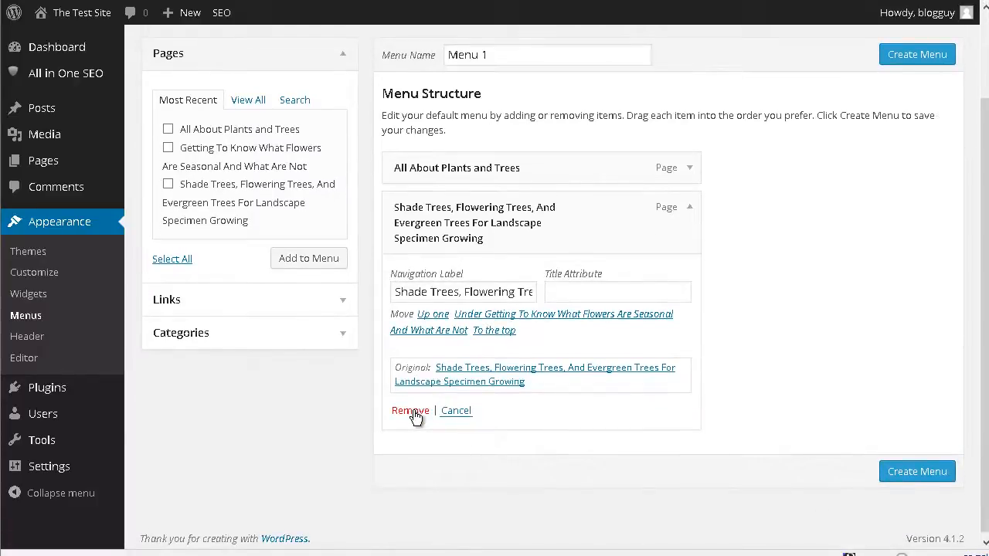
click(410, 412)
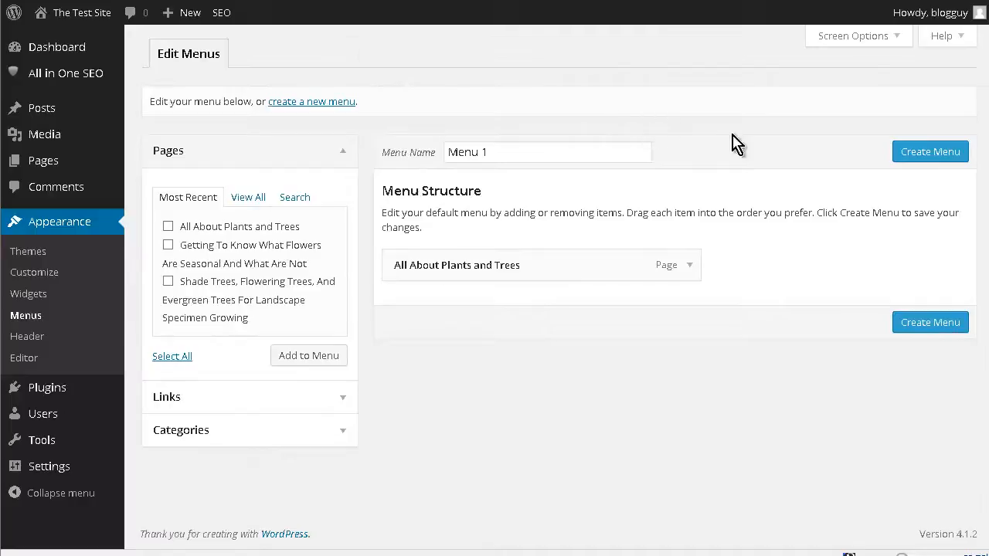
Create the menu named "Menu 1" with its single page item, save it, and view the live front page
click(918, 155)
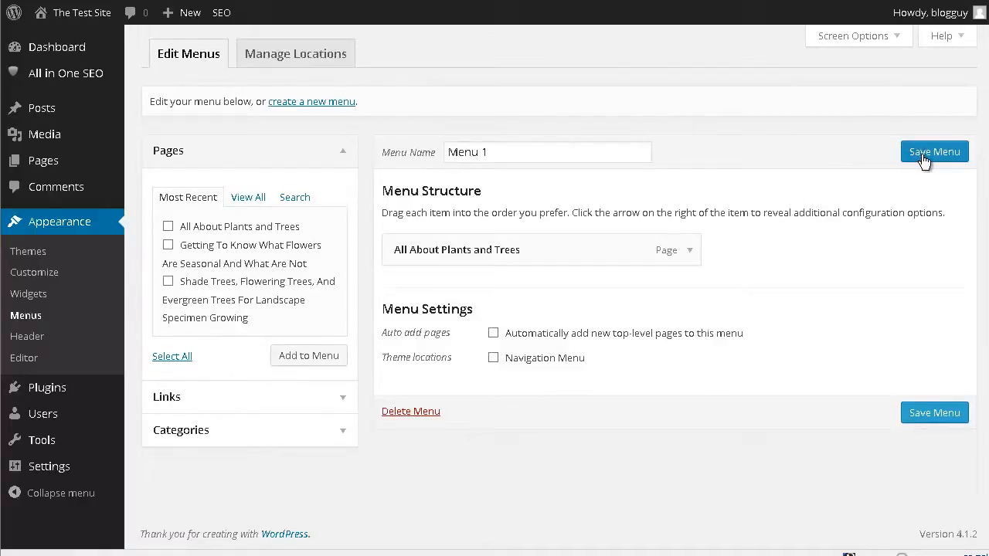
click(926, 155)
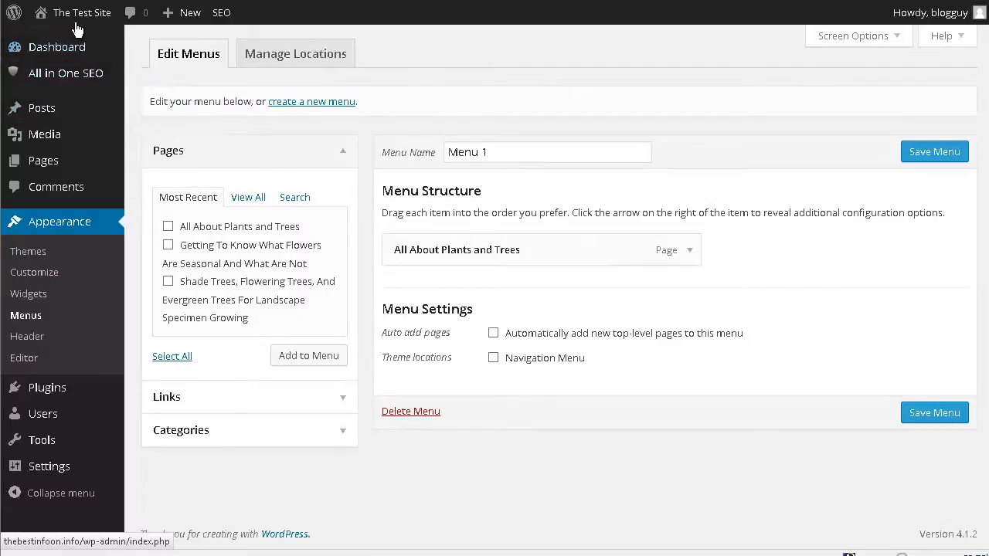
mouse_move(76, 27)
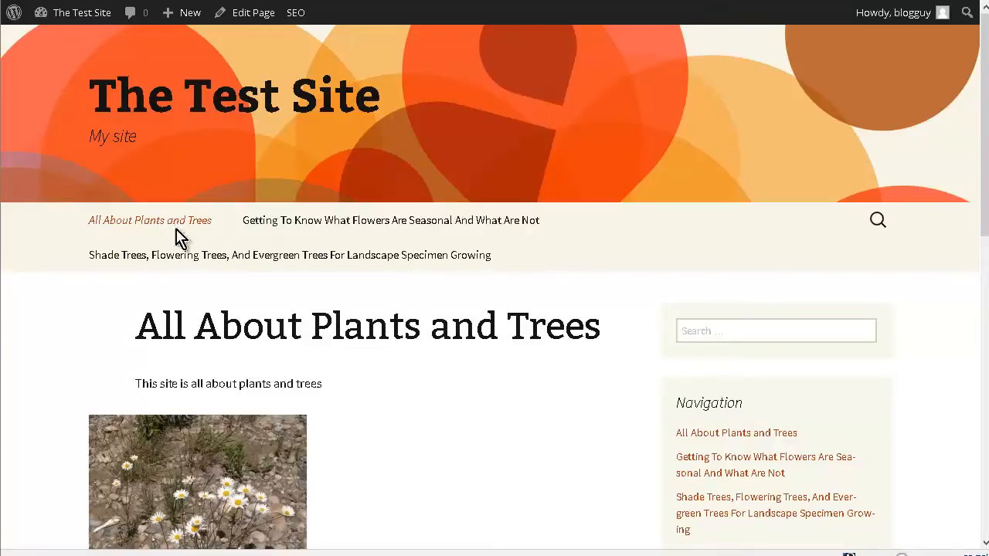
Assign "Menu 1" to the theme's Navigation Menu location and save the location change
mouse_move(45, 18)
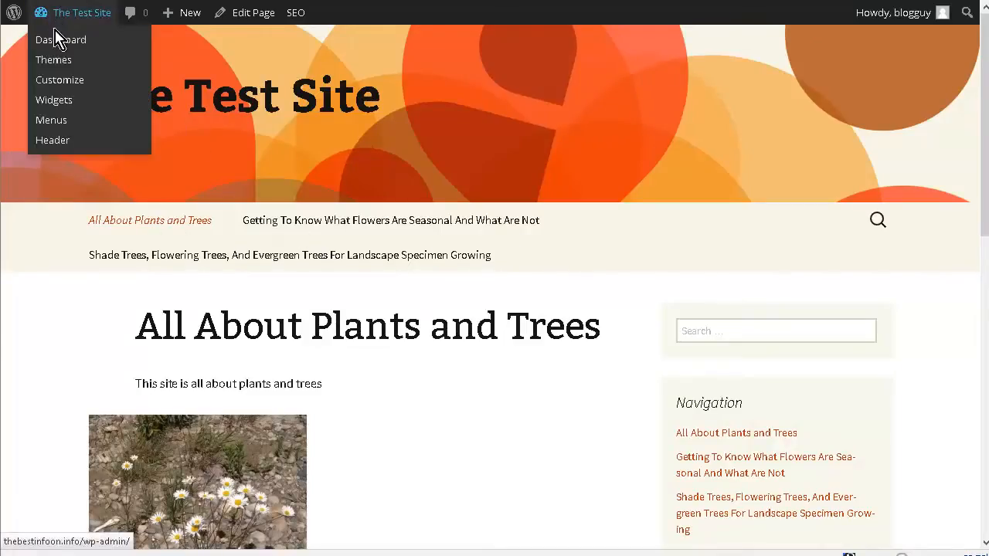
click(61, 123)
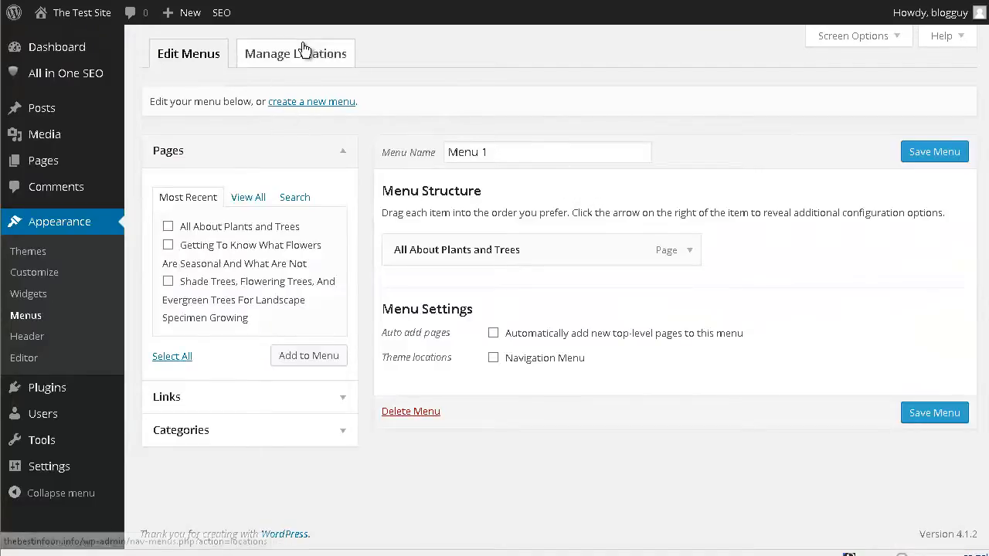
click(304, 55)
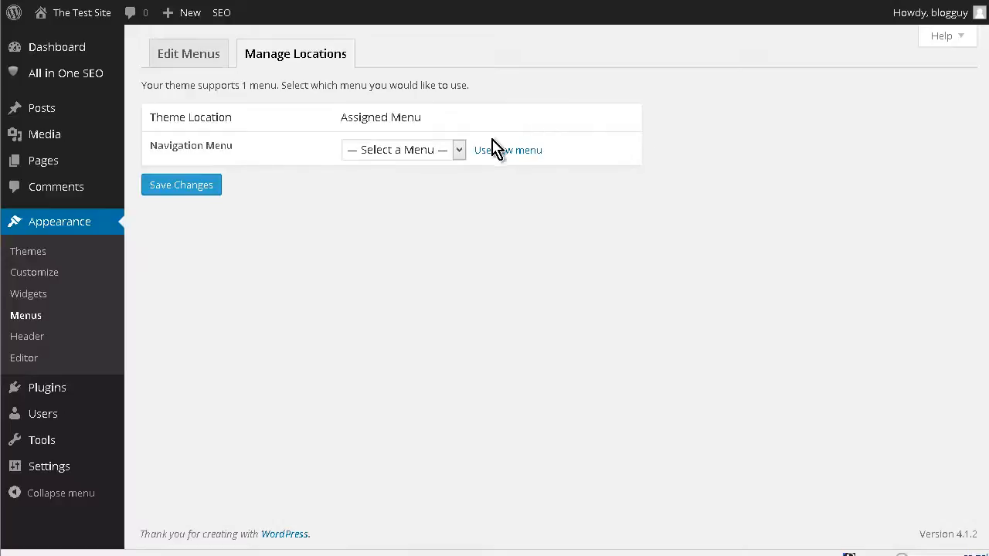
click(459, 150)
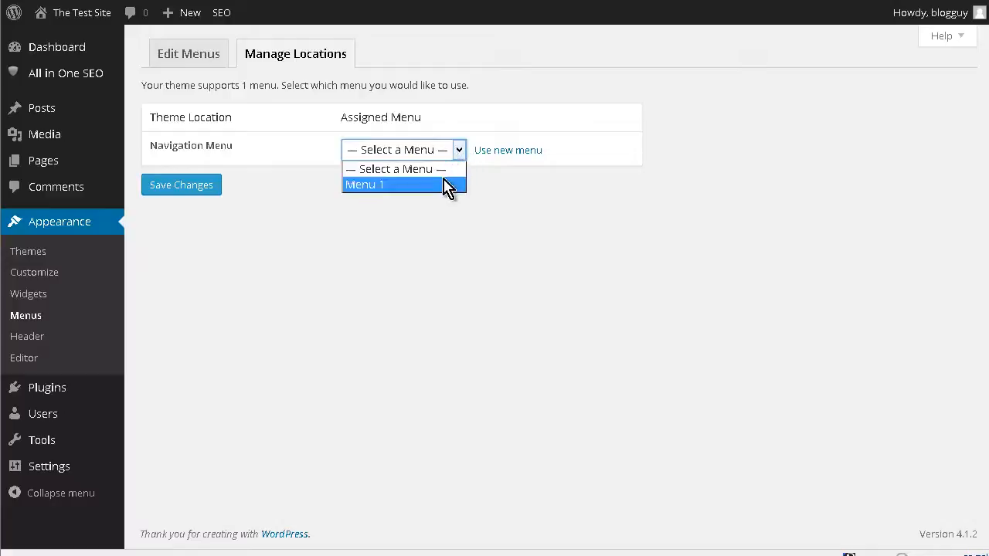
click(447, 184)
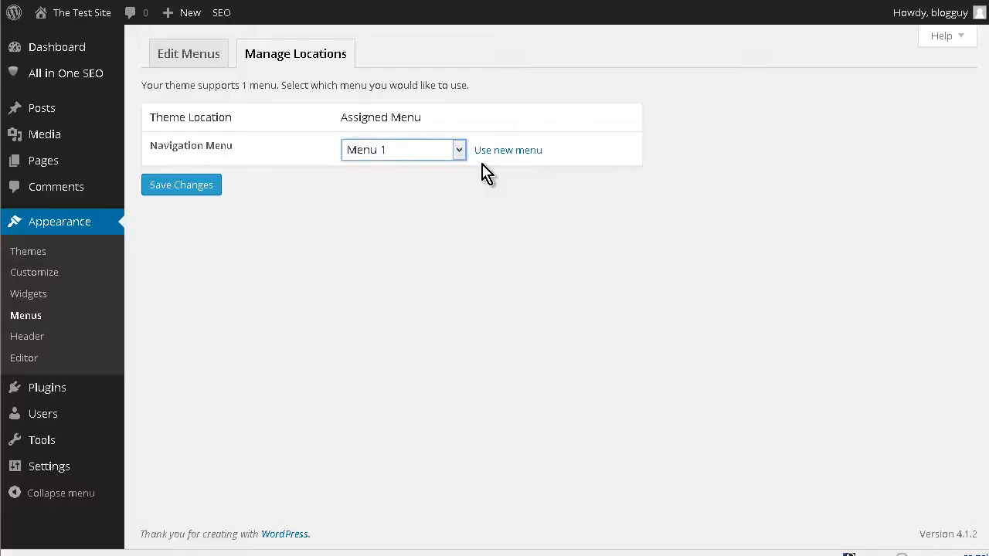
click(172, 188)
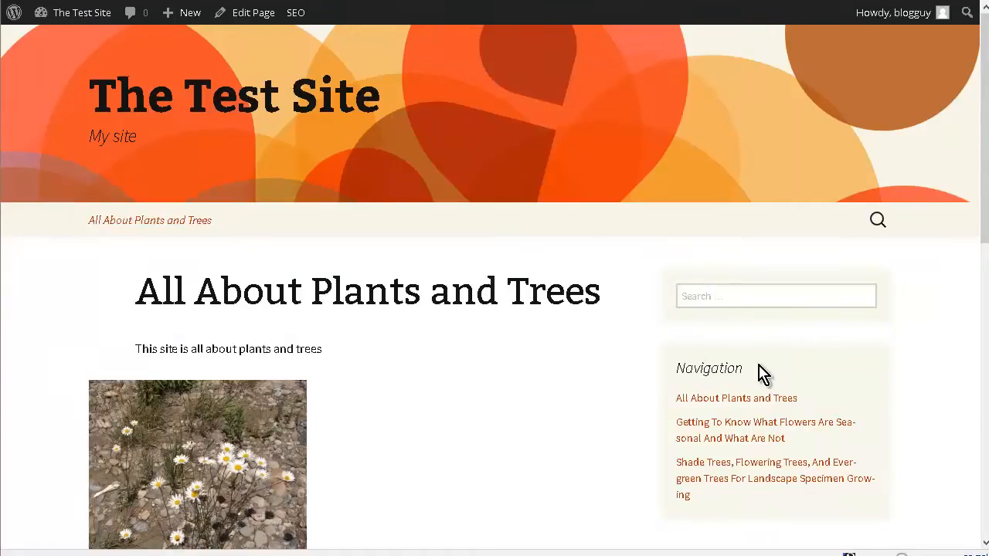
Check the front page's top menu and sidebar Navigation list, and expand the "All About Plants and Trees" item's settings in the menu editor
scroll(753, 363, down, 2)
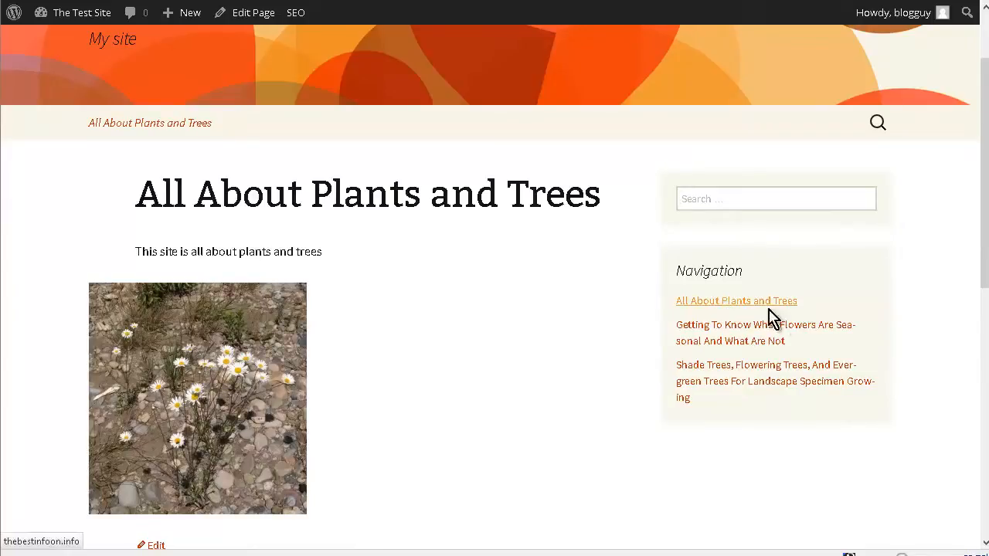
scroll(523, 379, up, 3)
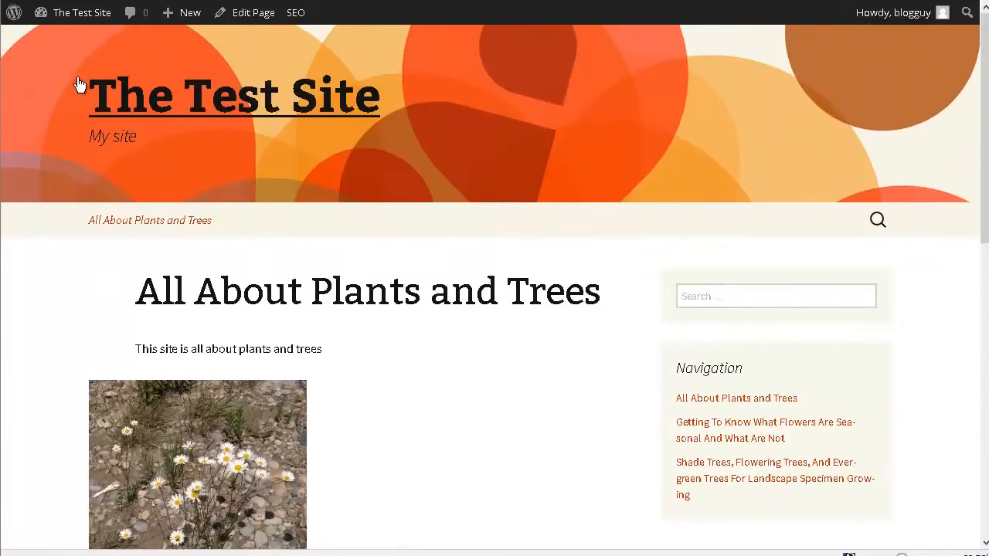
mouse_move(77, 20)
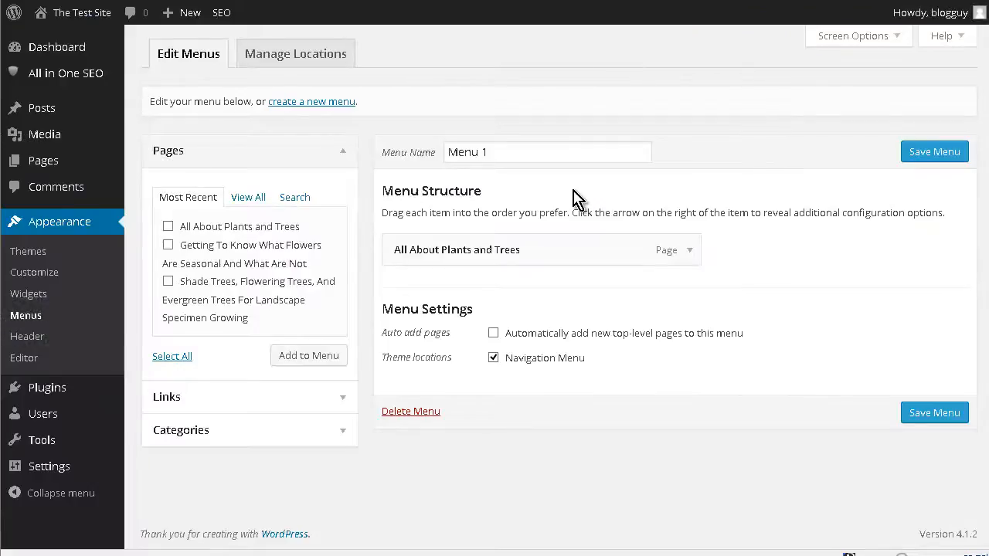
click(692, 251)
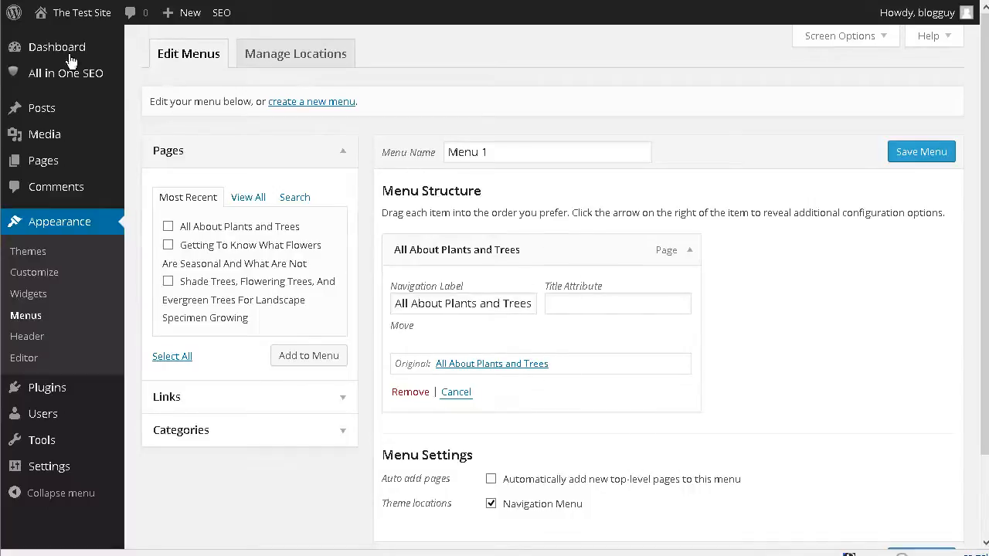
Return to the live front page and look through it down to the Leave a Reply comment form
click(46, 39)
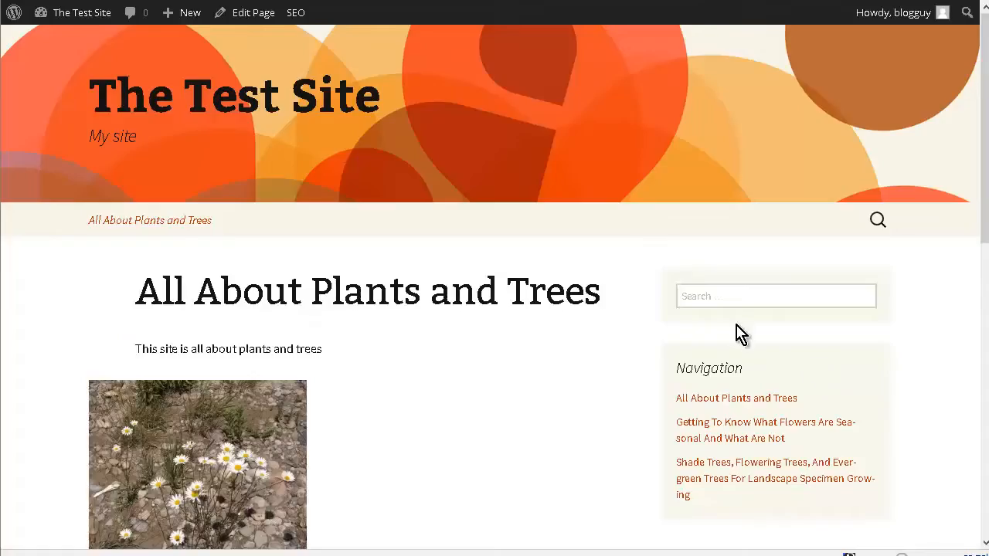
scroll(736, 322, down, 4)
scroll(633, 353, down, 1)
scroll(574, 353, up, 2)
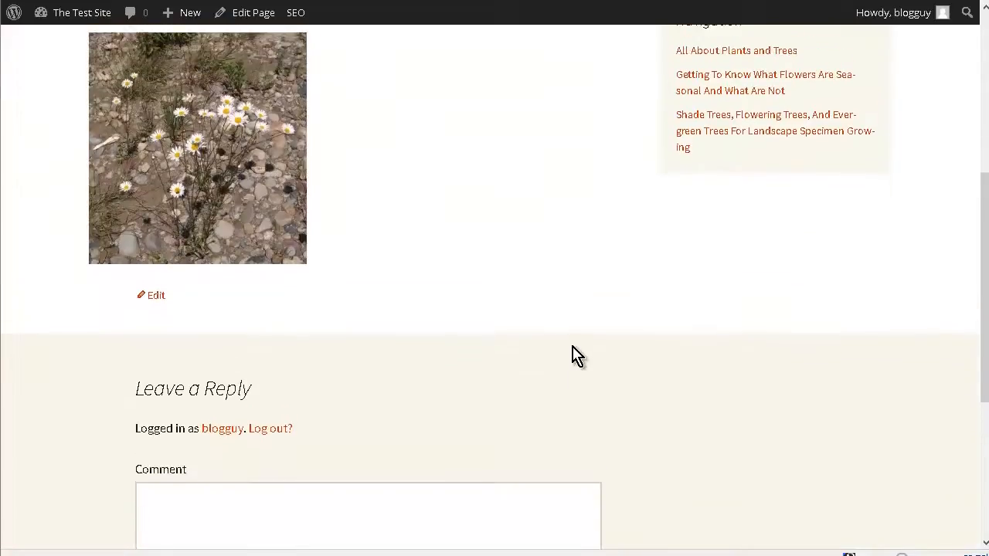
scroll(574, 353, down, 1)
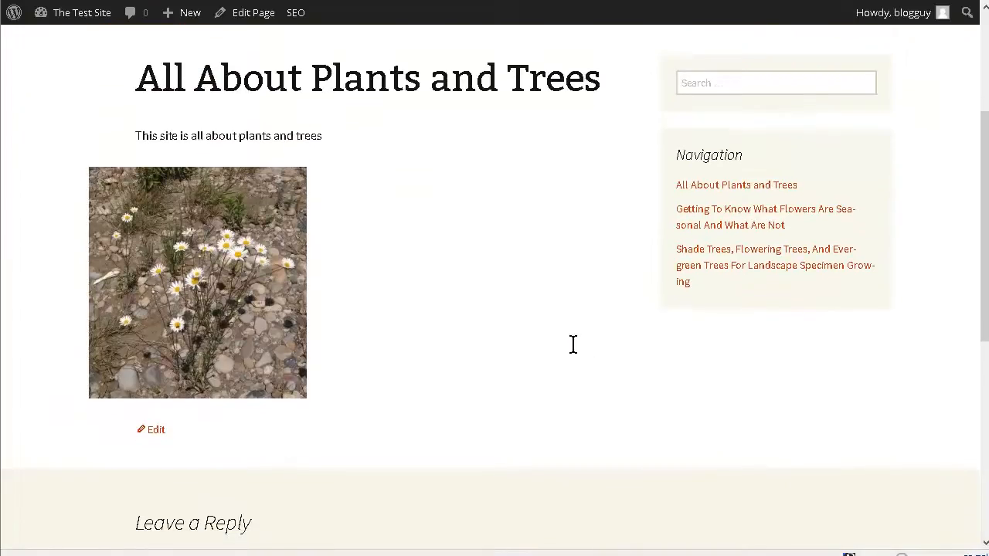
scroll(573, 344, down, 3)
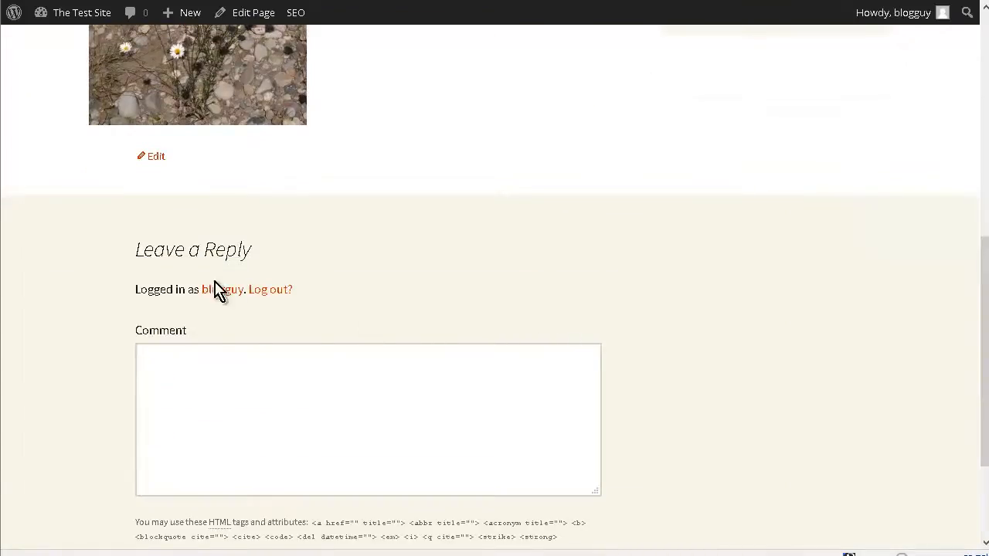
scroll(309, 281, down, 2)
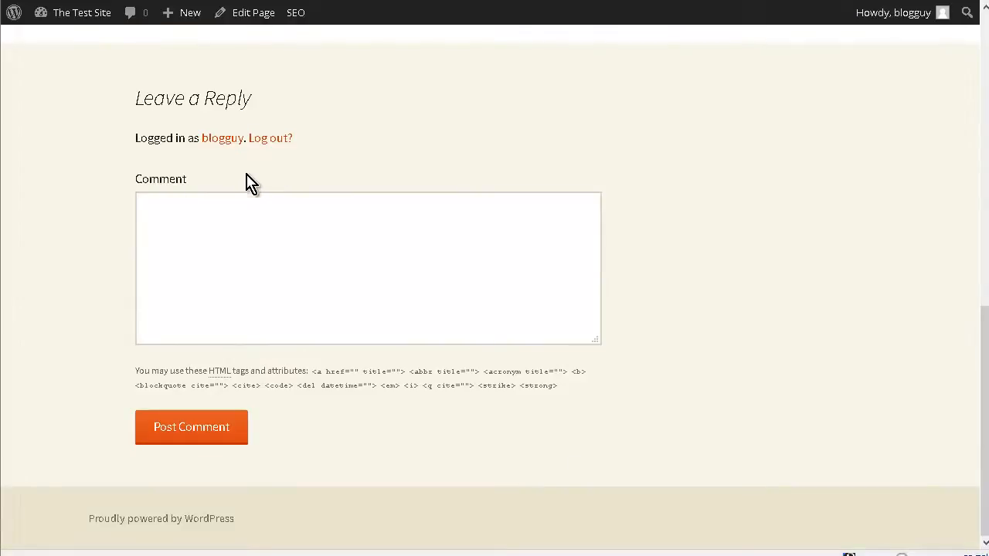
scroll(325, 249, up, 10)
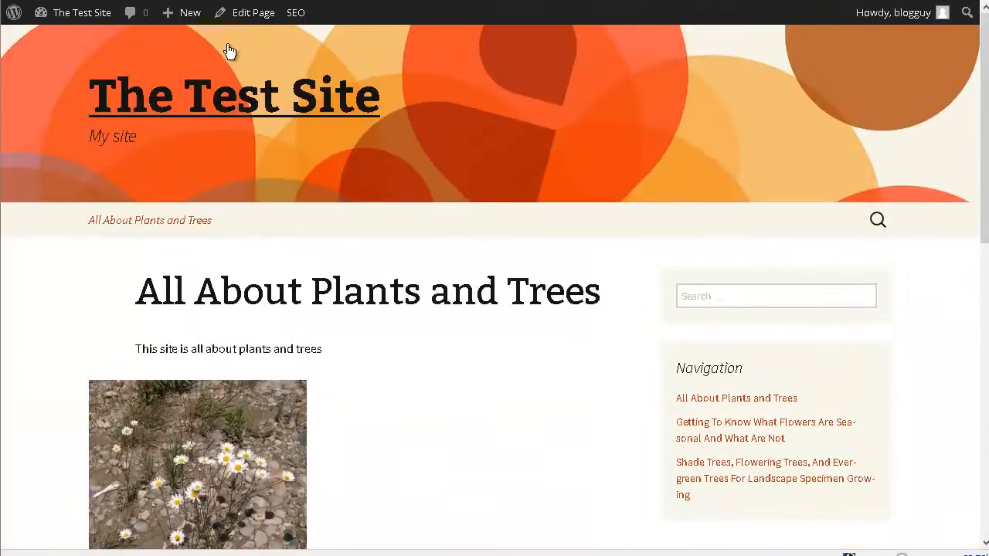
Edit the "All About Plants and Trees" page to disallow comments, trackbacks and pingbacks, and update the page
click(241, 12)
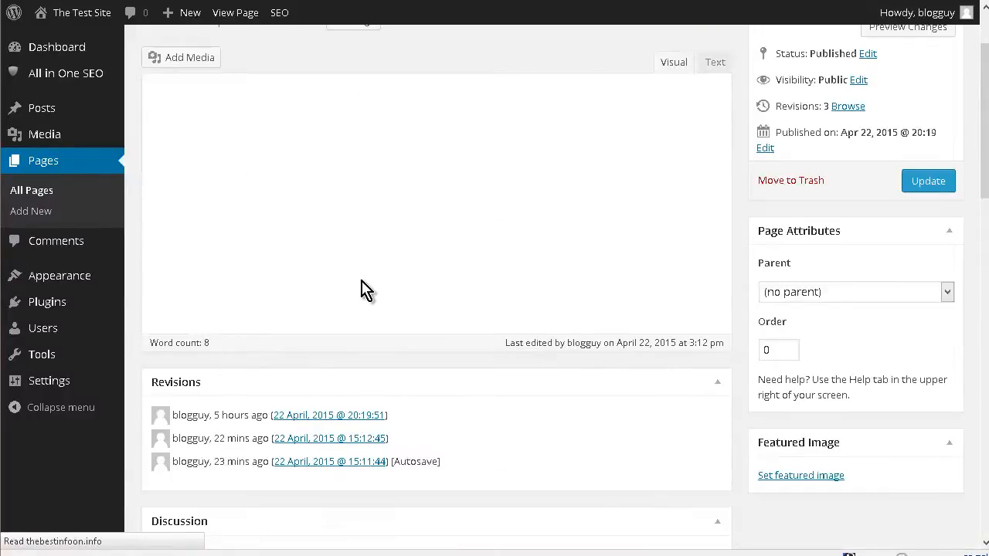
scroll(406, 337, down, 2)
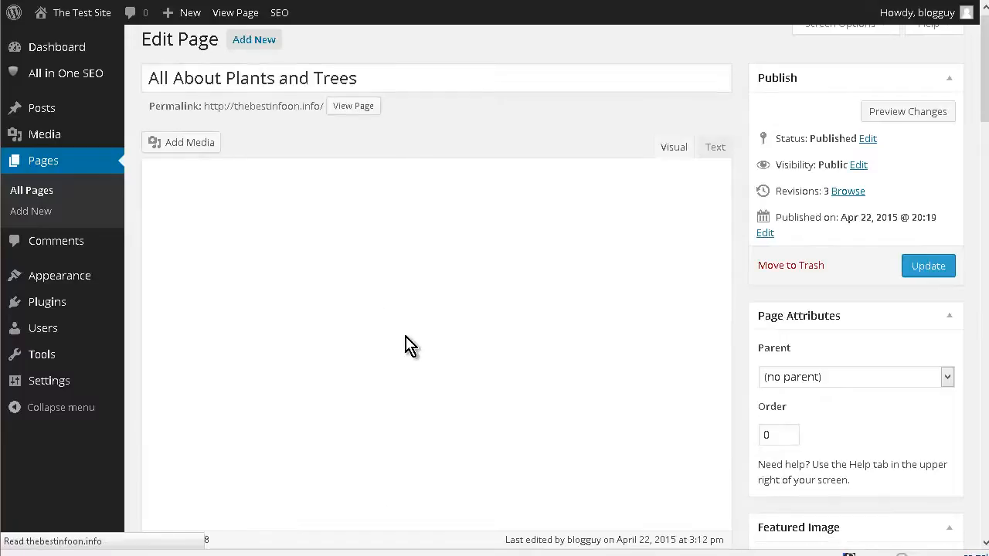
scroll(420, 337, down, 5)
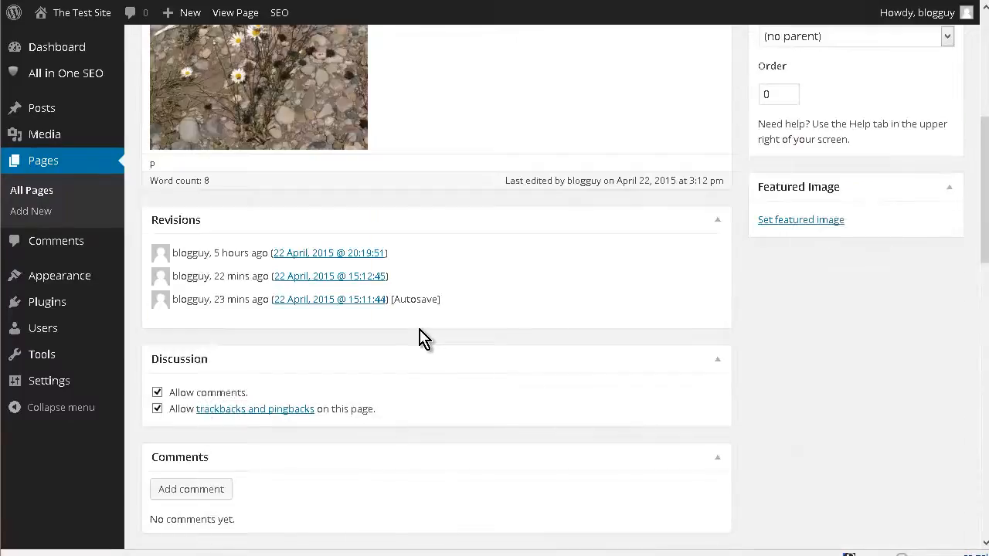
scroll(419, 338, down, 3)
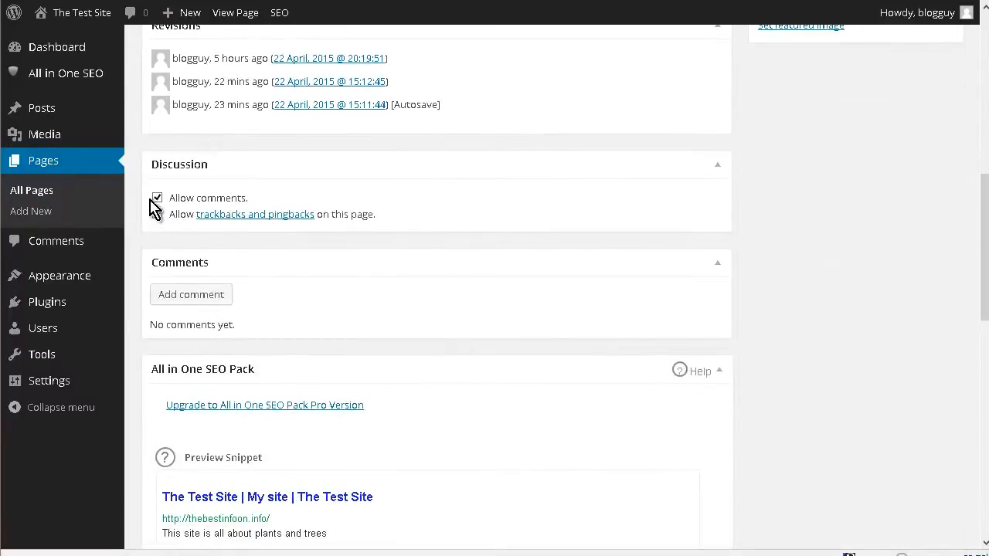
click(158, 199)
click(157, 216)
scroll(949, 325, up, 5)
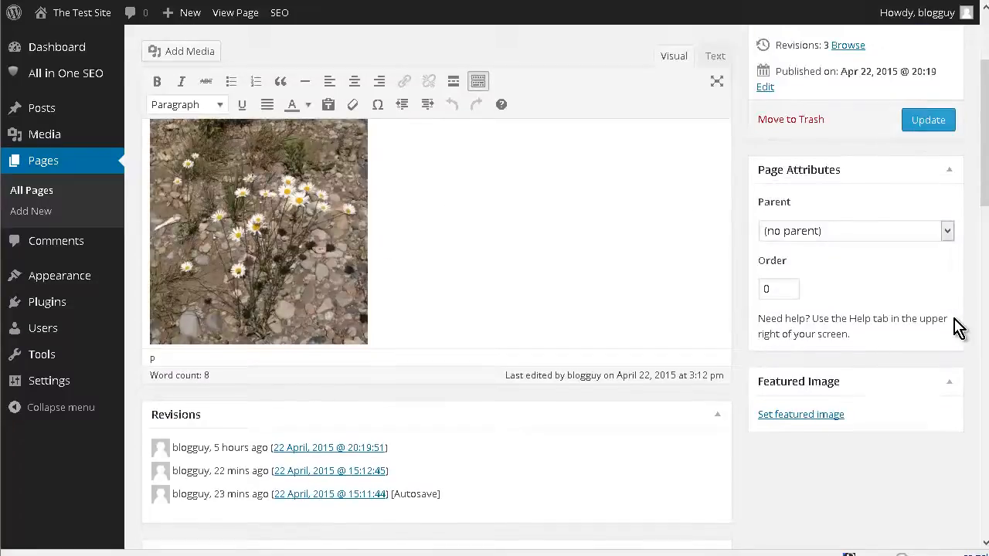
scroll(956, 328, up, 2)
click(929, 221)
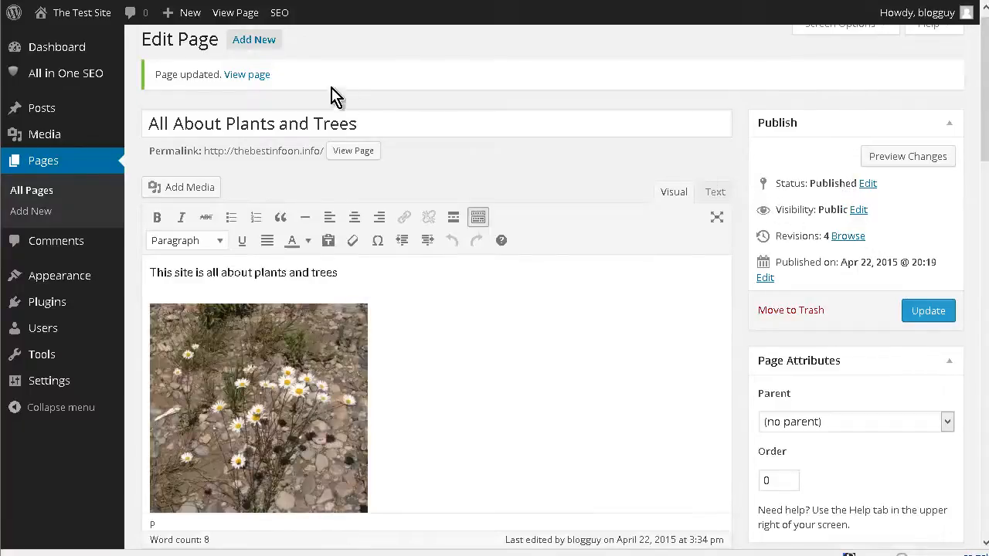
View the updated page on the live site and check the area below the photo for the comment form
click(246, 76)
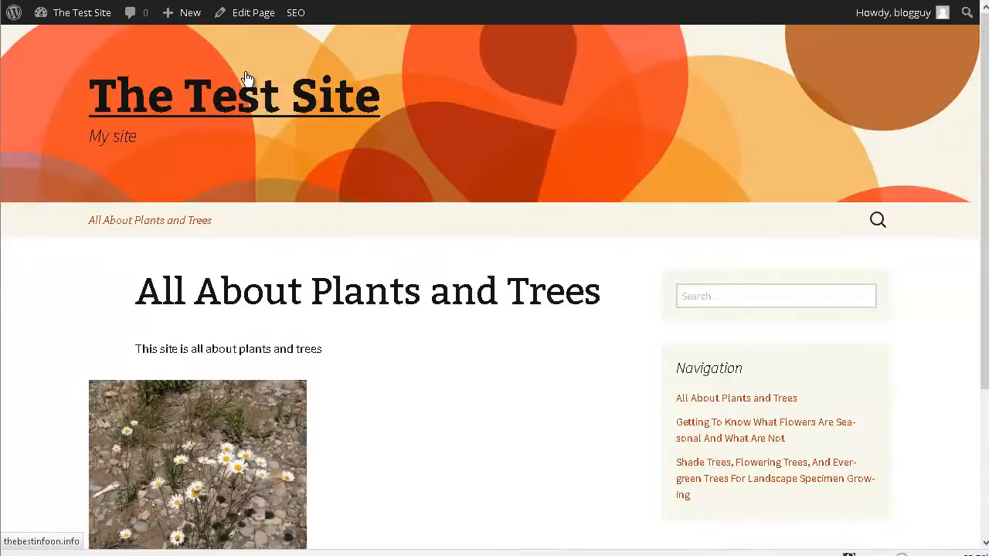
scroll(357, 105, down, 3)
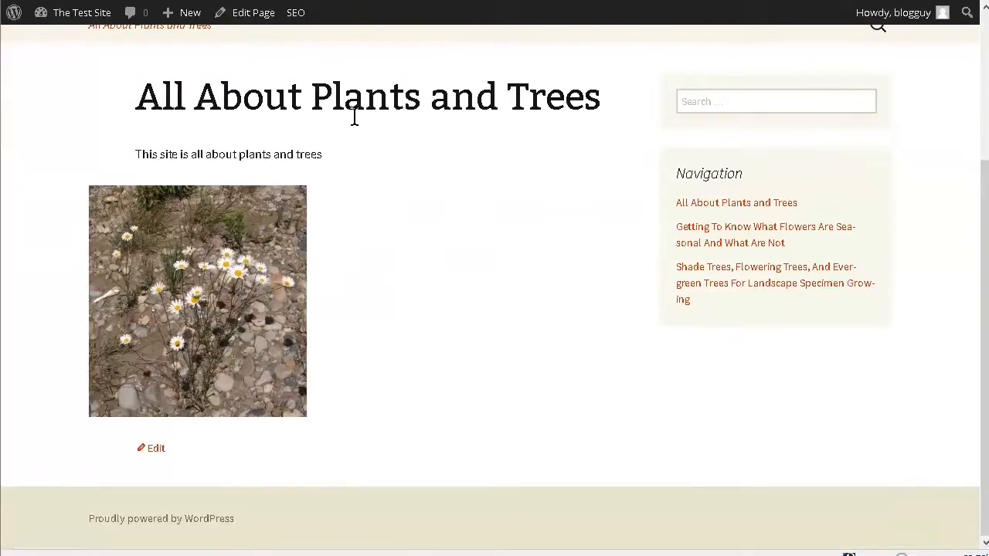
scroll(524, 377, up, 3)
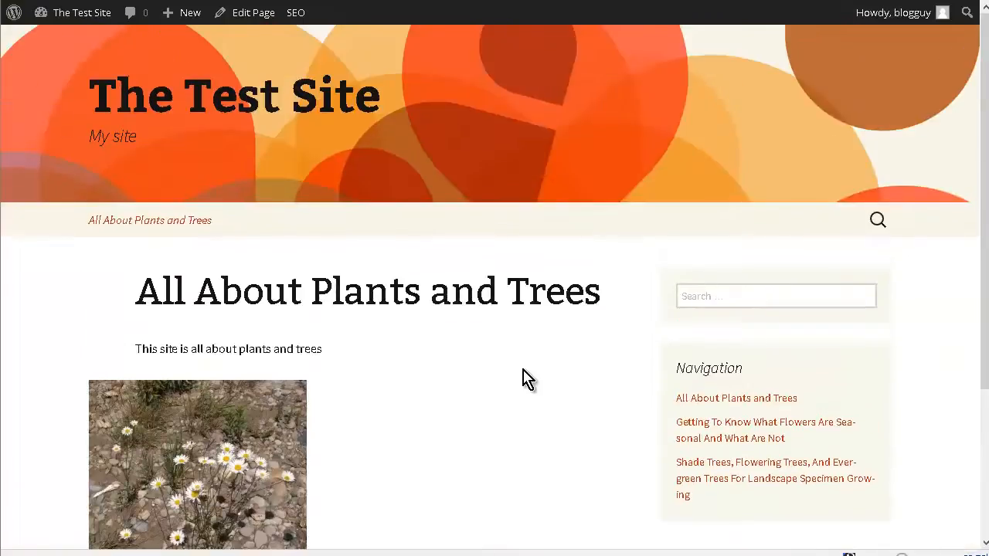